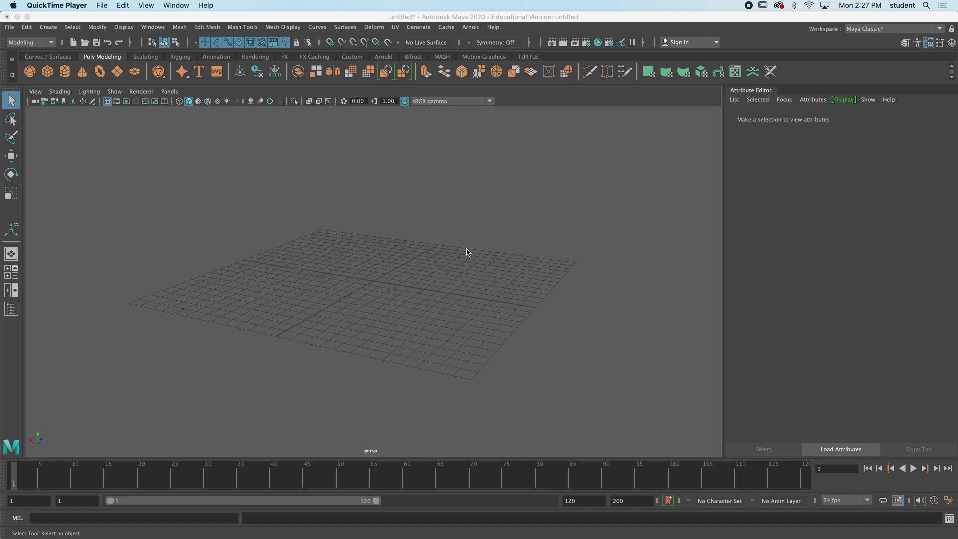
Drag out a polygon cylinder on the grid, about radius 1.285 and height 2.356.
alt+drag(351, 261, 302, 206)
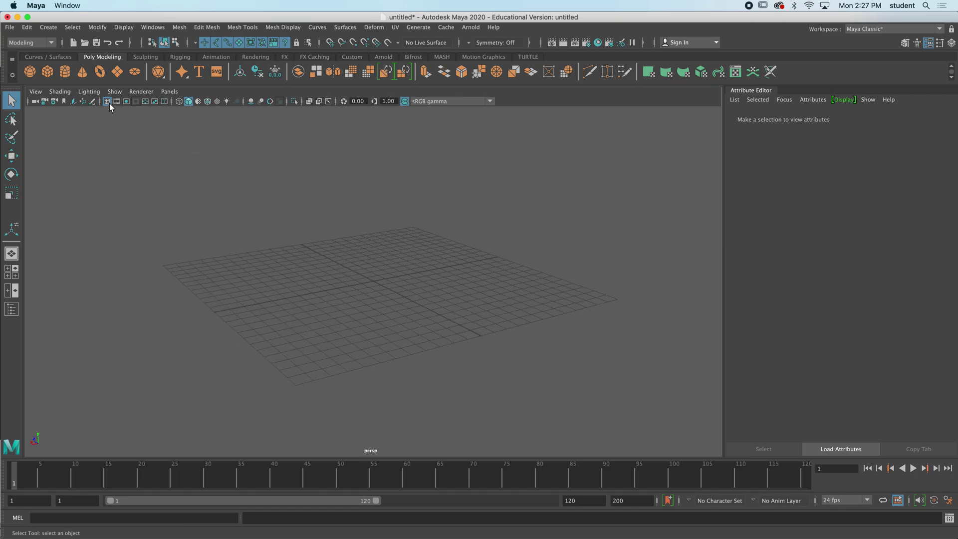
click(65, 73)
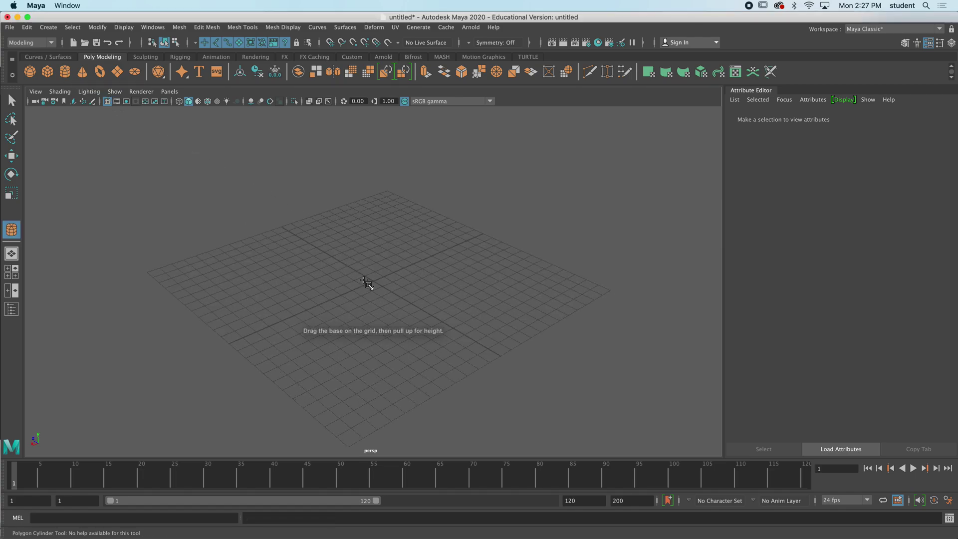
drag(365, 281, 370, 242)
scroll(343, 289, up, 4)
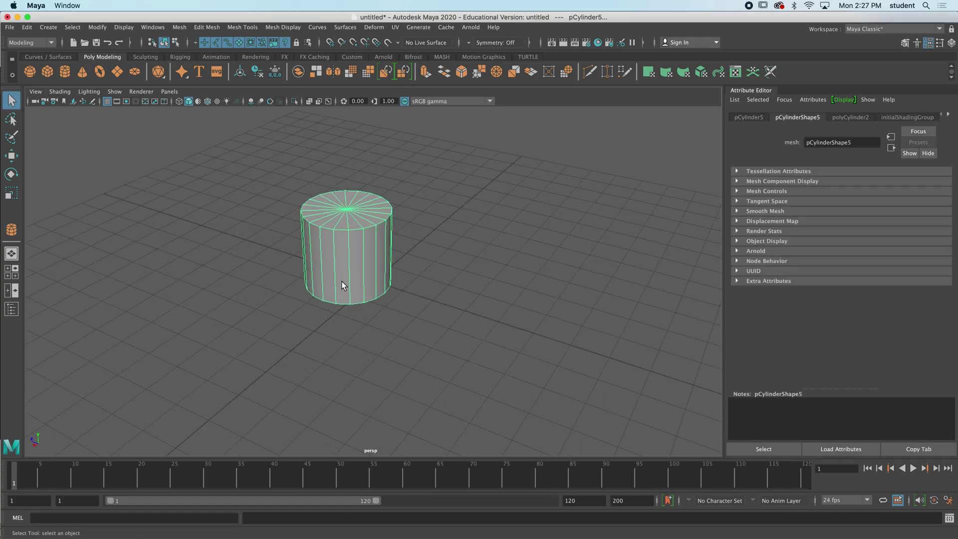
alt+drag(341, 280, 363, 278)
Set the cylinder's Subdivisions Caps to 0 in polyCylinder2 so each end is one flat face.
click(859, 119)
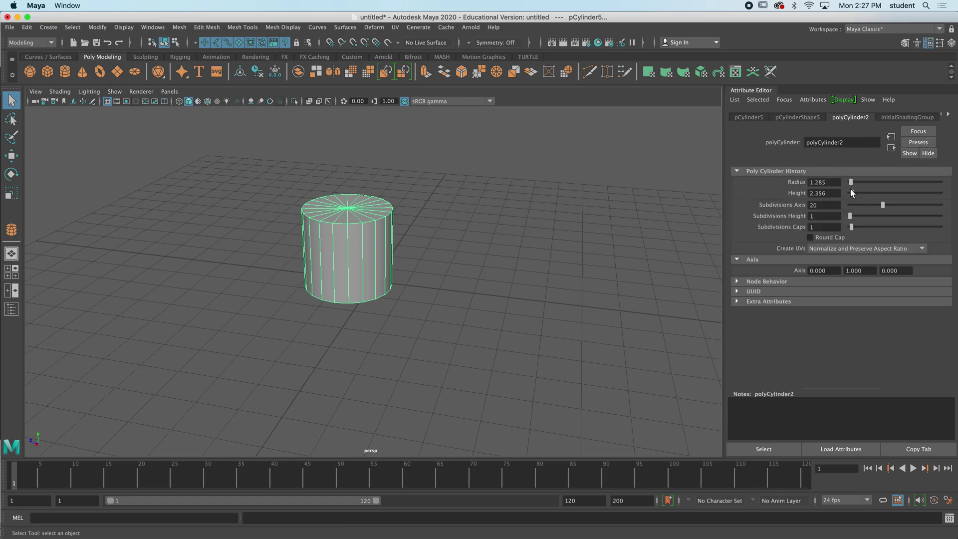
click(813, 226)
key(Return)
mouse_move(337, 210)
alt+mouse_down()
mouse_move(368, 216)
mouse_move(376, 205)
mouse_move(349, 221)
alt+mouse_up()
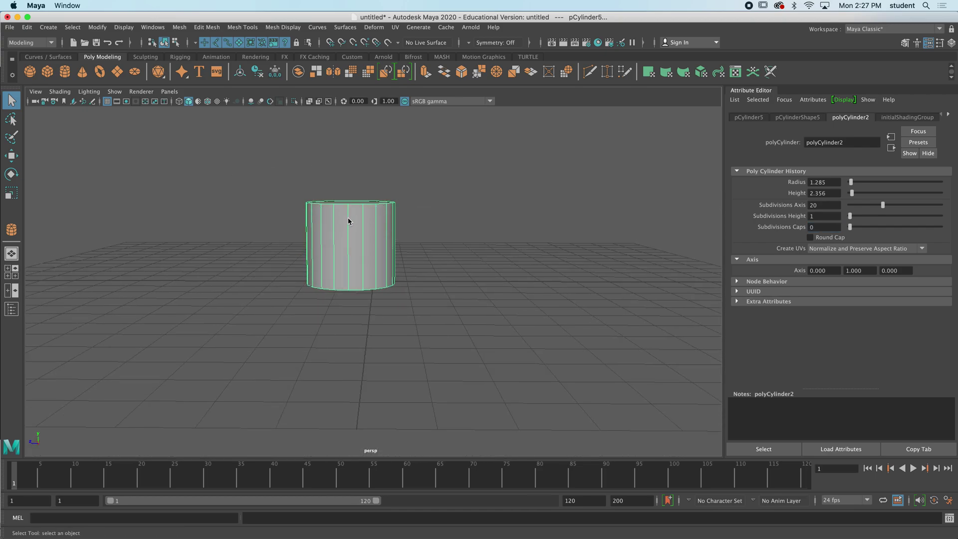
In face mode, box-select the cylinder's side faces and delete them.
right_drag(348, 220, 355, 248)
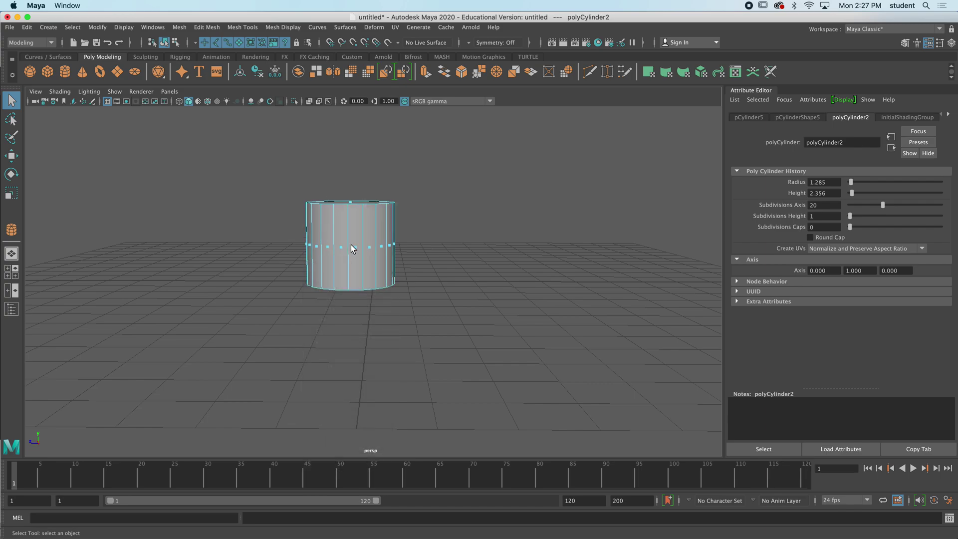
alt+drag(354, 248, 357, 241)
drag(235, 155, 464, 280)
alt+drag(481, 222, 448, 281)
key(Delete)
Return to Object Mode and select the remaining flat disk.
click(348, 281)
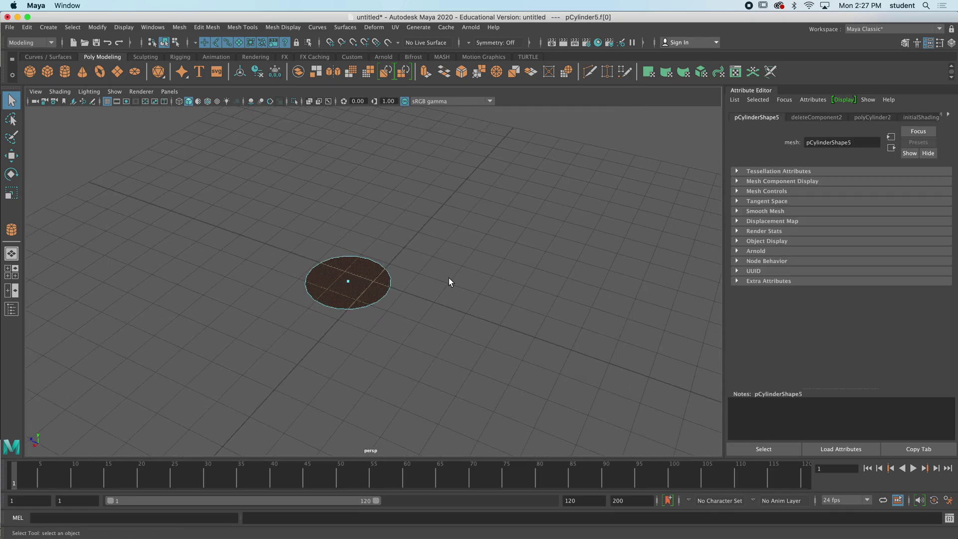
right_drag(373, 285, 414, 254)
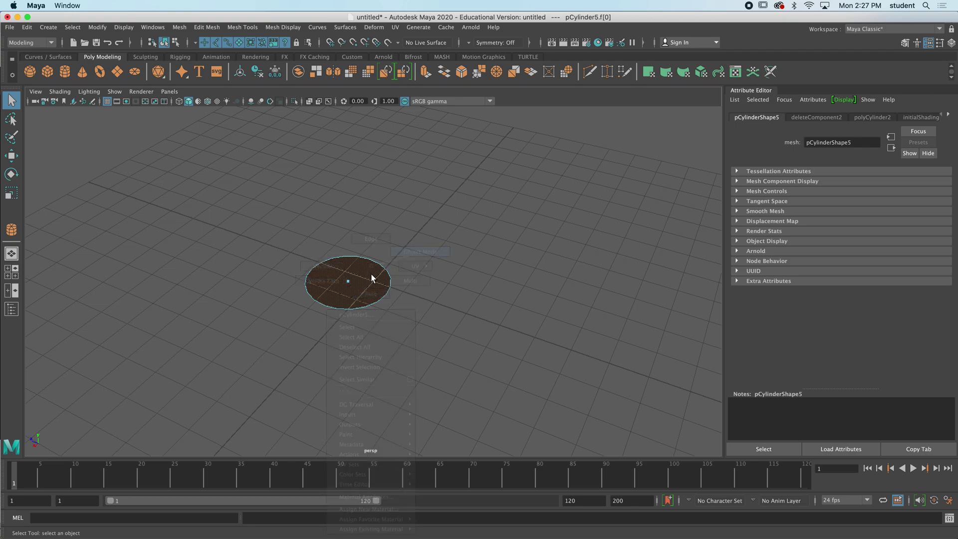
mouse_move(378, 274)
alt+mouse_down()
mouse_move(385, 272)
mouse_move(359, 284)
mouse_move(417, 285)
mouse_move(402, 312)
mouse_move(419, 230)
mouse_move(403, 325)
mouse_move(421, 312)
alt+mouse_up()
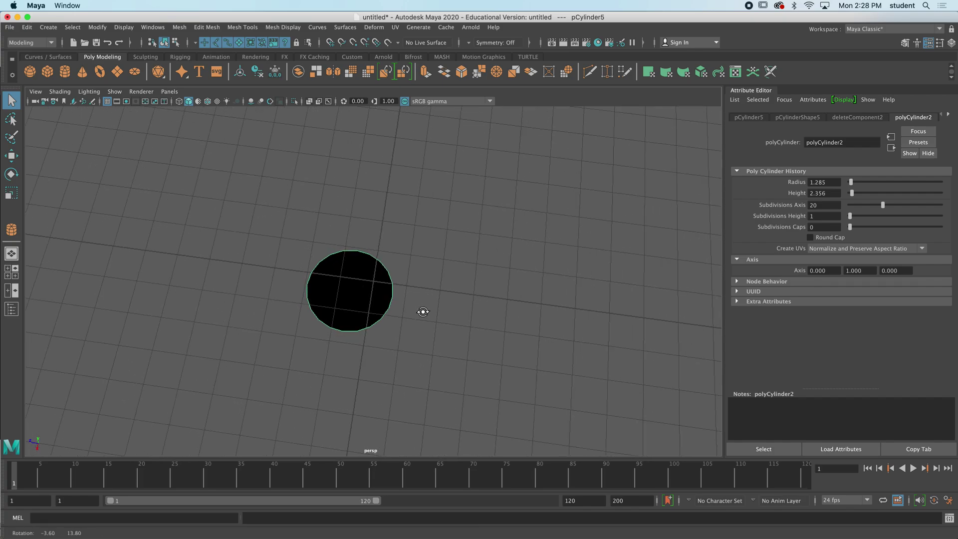
Duplicate the disk and place the copy touching the original in the top view.
key(ctrl+d)
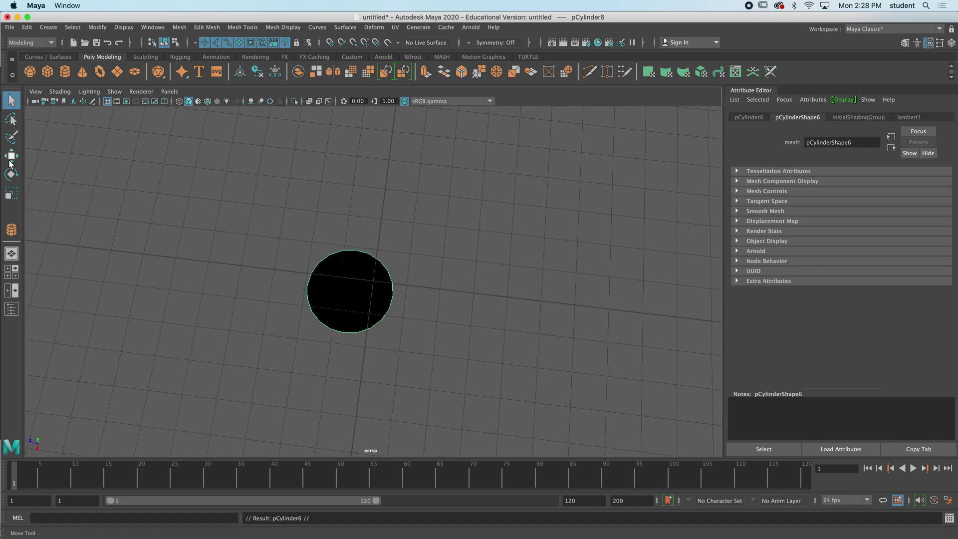
key(w)
drag(293, 278, 383, 287)
key(space)
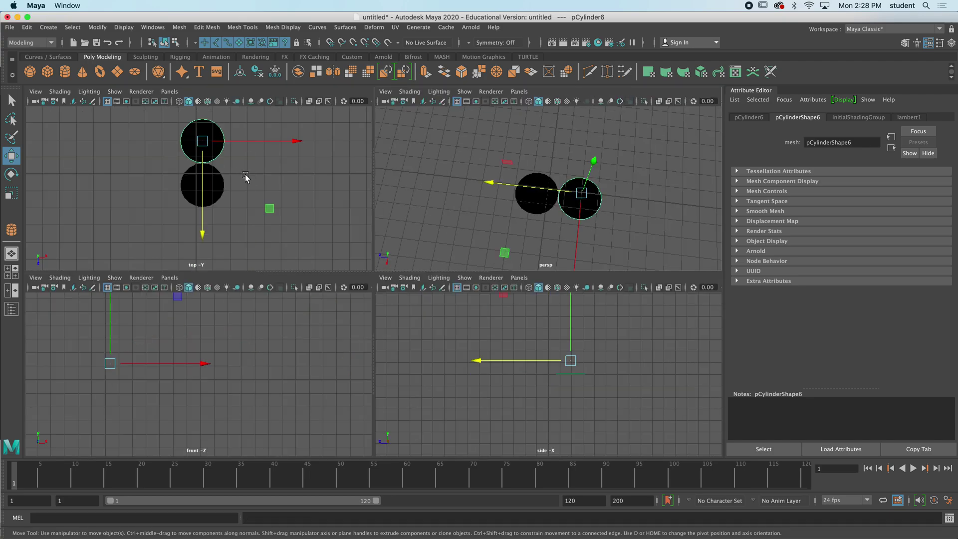
key(space)
scroll(325, 203, up, 3)
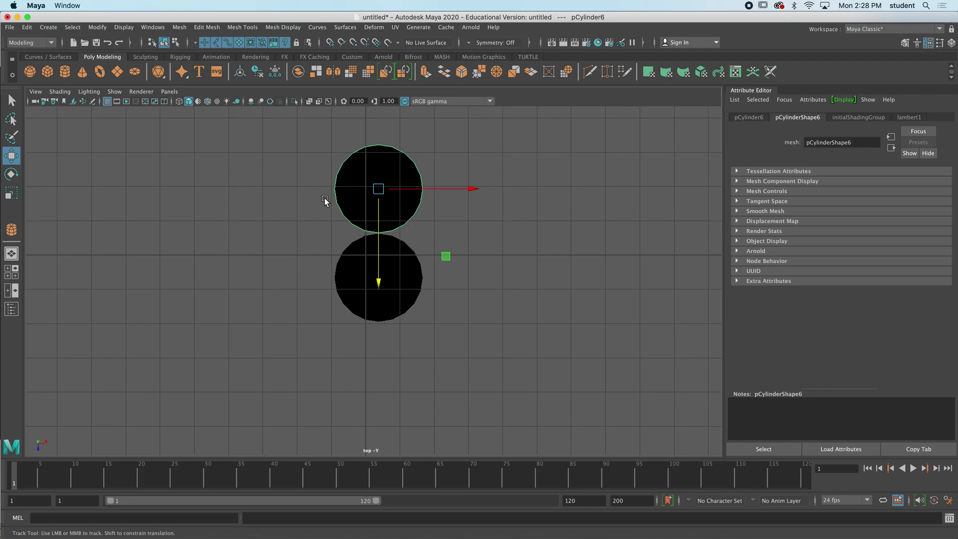
scroll(379, 222, up, 2)
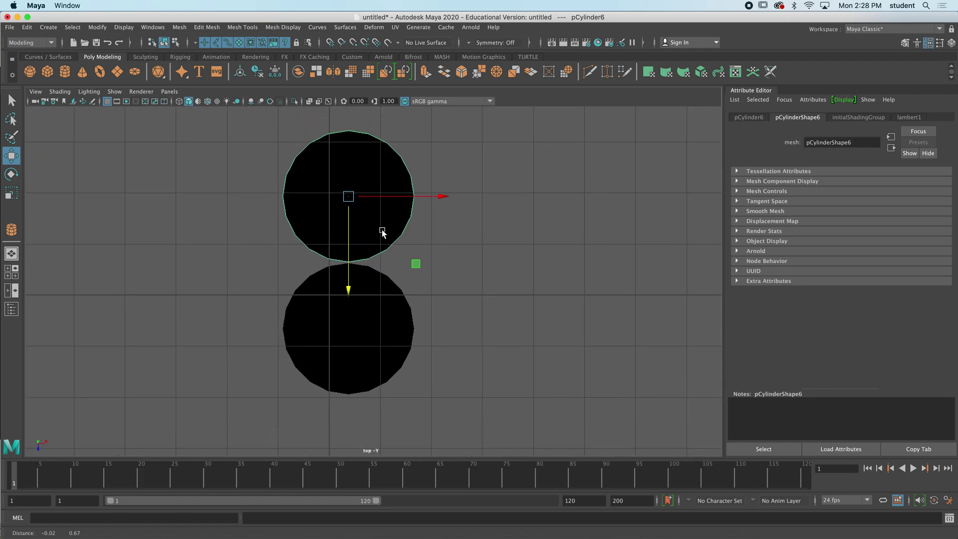
click(347, 227)
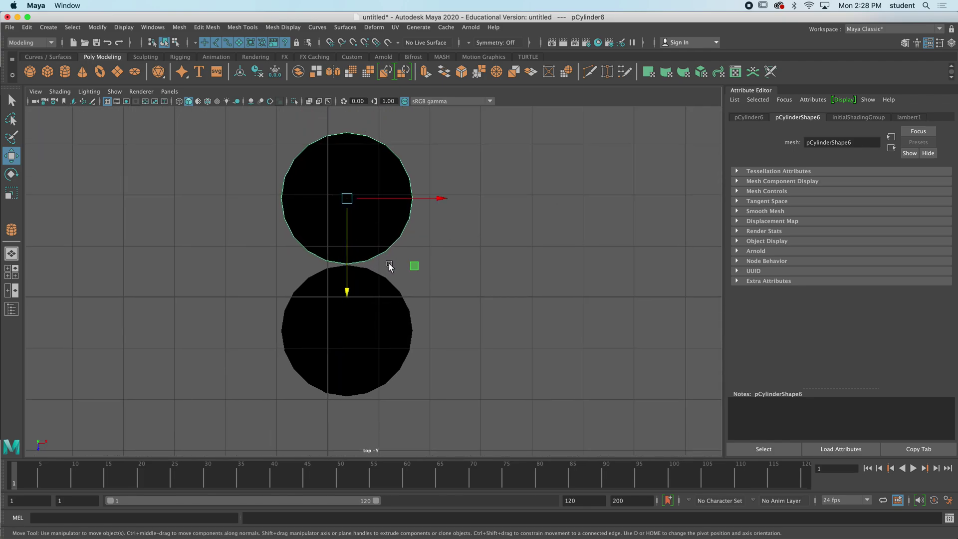
Duplicate both disks, move the copies right to form a two-by-two square, and select all four.
click(413, 236)
drag(444, 197, 351, 305)
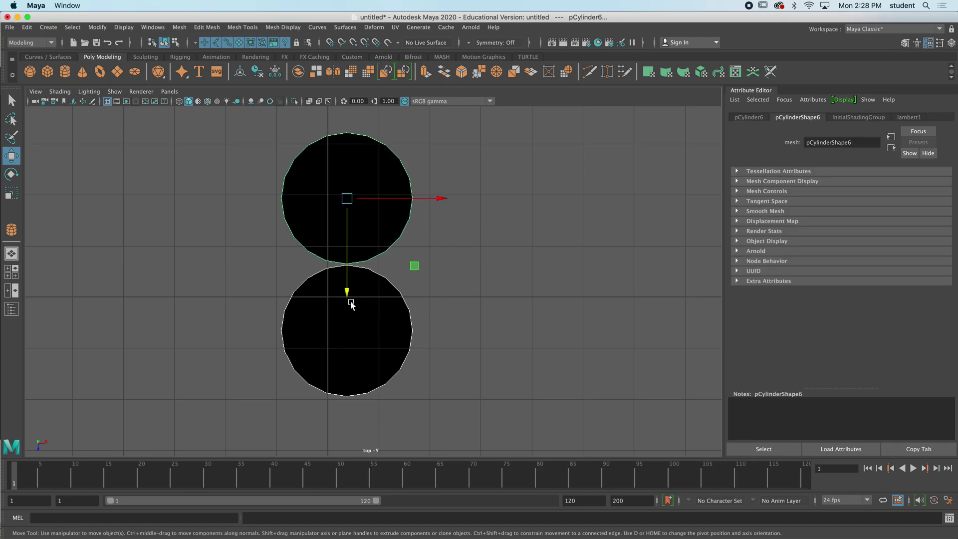
drag(467, 144, 245, 367)
key(ctrl+d)
drag(442, 198, 571, 211)
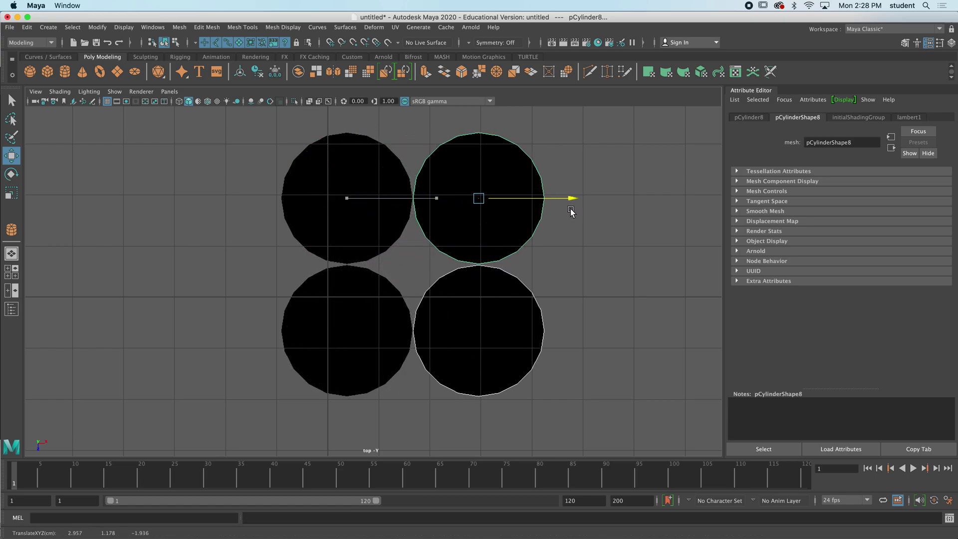
click(410, 391)
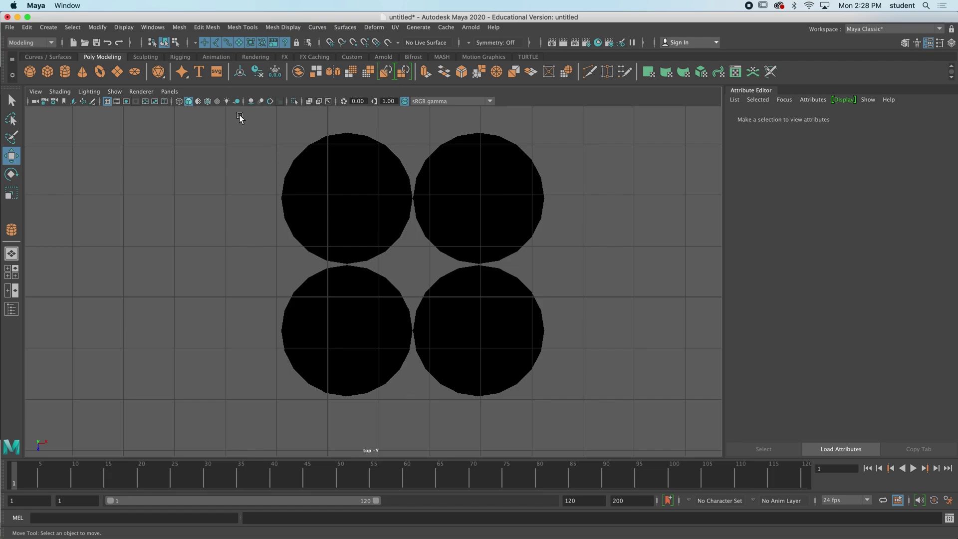
drag(241, 118, 594, 408)
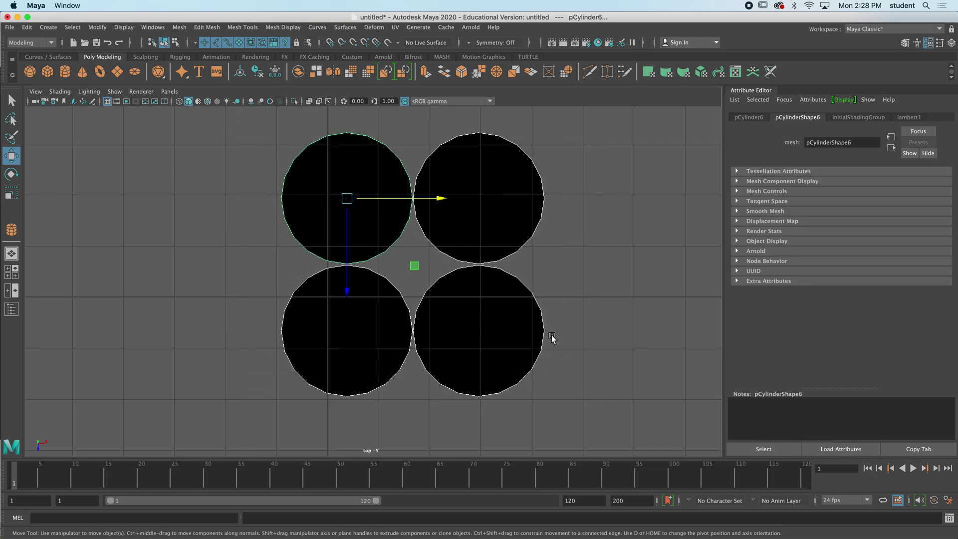
Combine the four disks into one mesh, pCylinder9, with Mesh > Combine and Modify > Center Pivot.
click(185, 28)
click(201, 63)
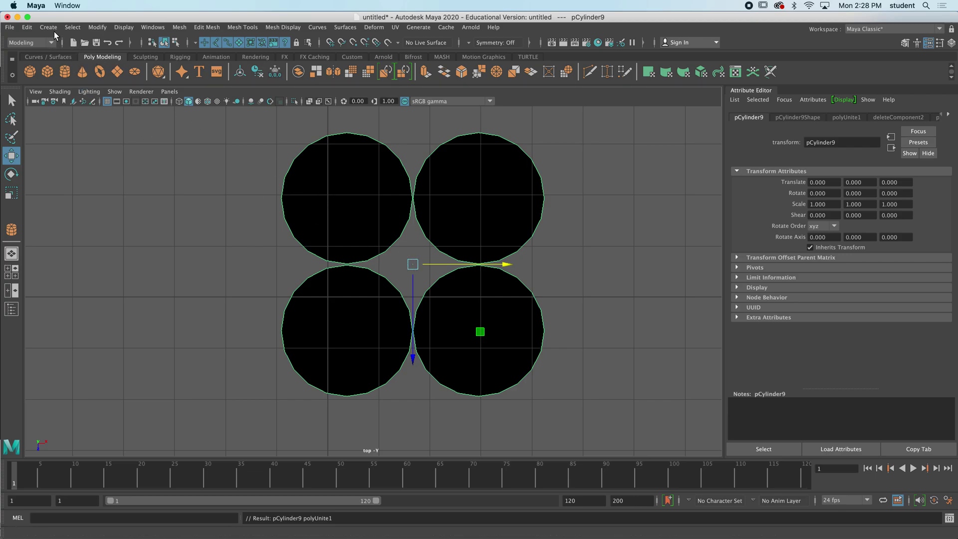
click(97, 28)
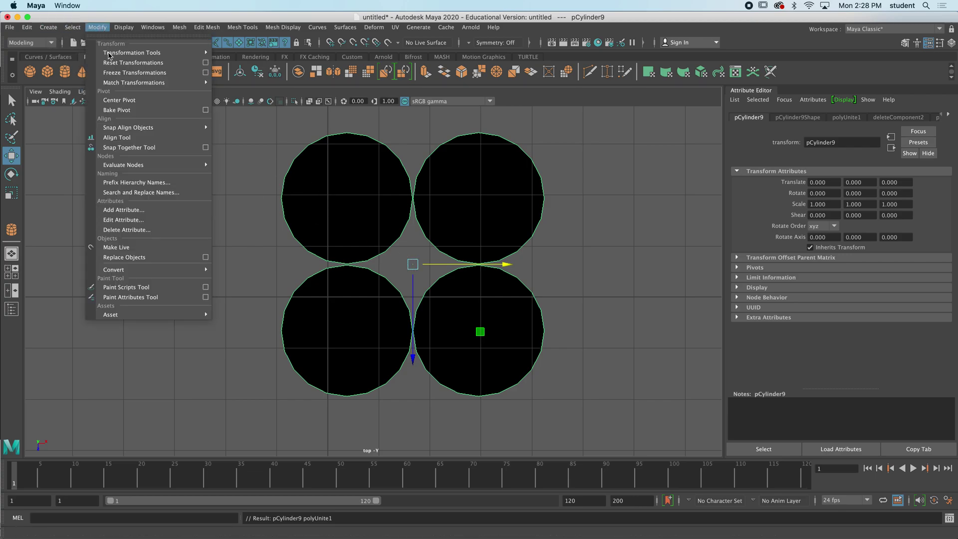
click(119, 101)
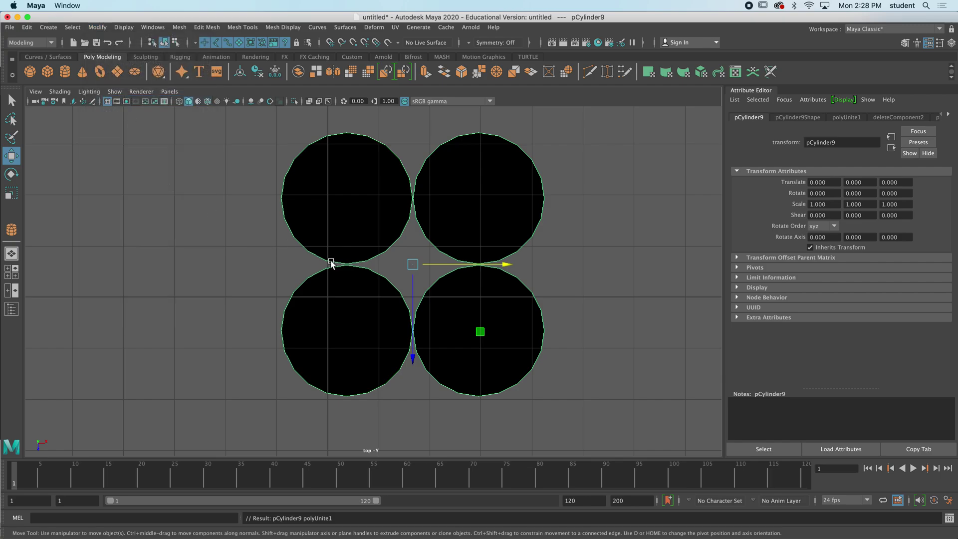
key(space)
key(space)
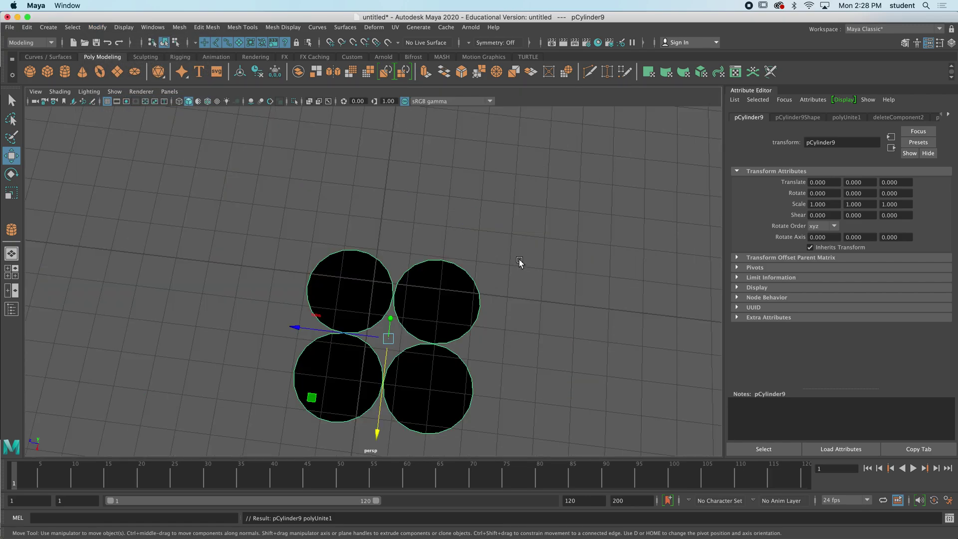
alt+drag(520, 261, 447, 270)
scroll(454, 251, up, 3)
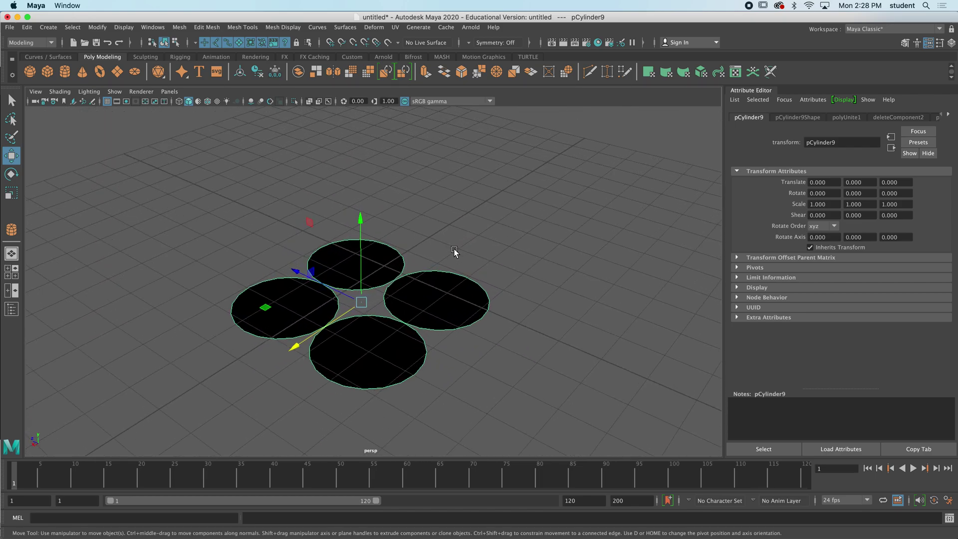
mouse_move(442, 243)
alt+mouse_down()
mouse_move(451, 229)
mouse_move(443, 227)
mouse_move(446, 259)
alt+mouse_up()
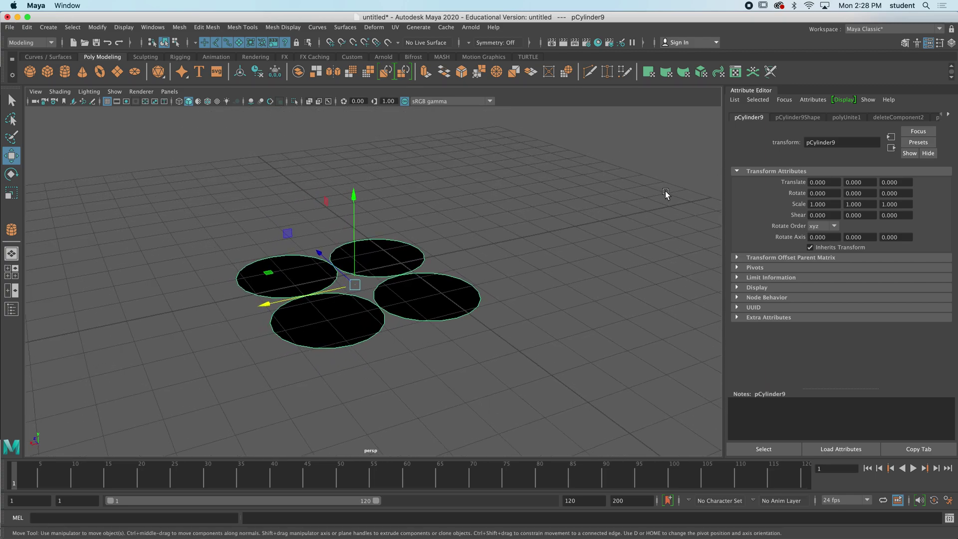
scroll(549, 215, down, 5)
alt+drag(551, 213, 506, 235)
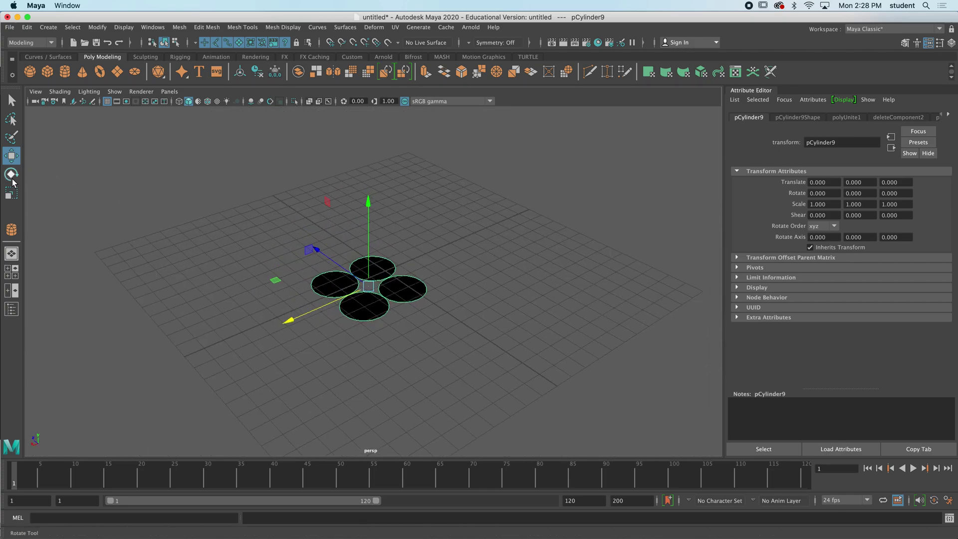
Scale the combined disk object down uniformly to 0.382.
click(11, 194)
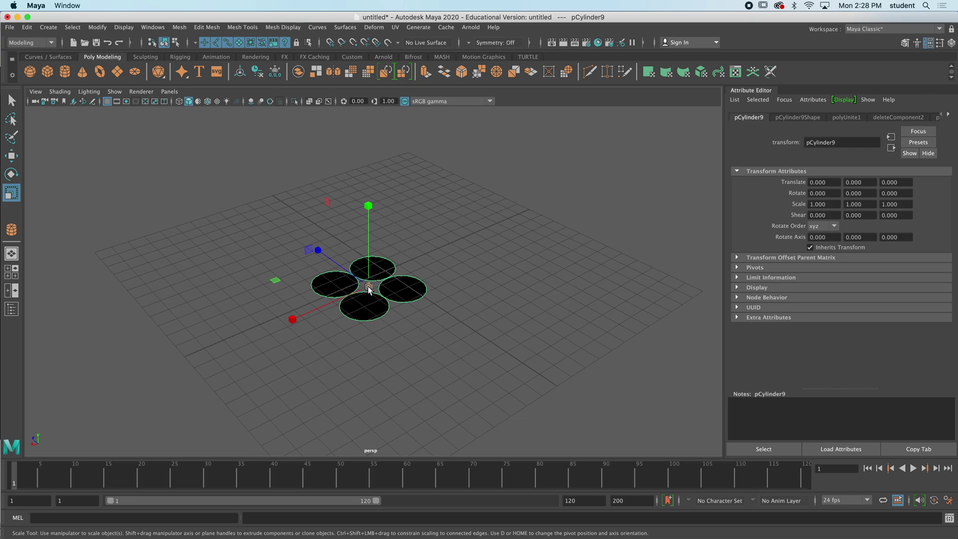
drag(367, 286, 330, 313)
scroll(391, 300, up, 3)
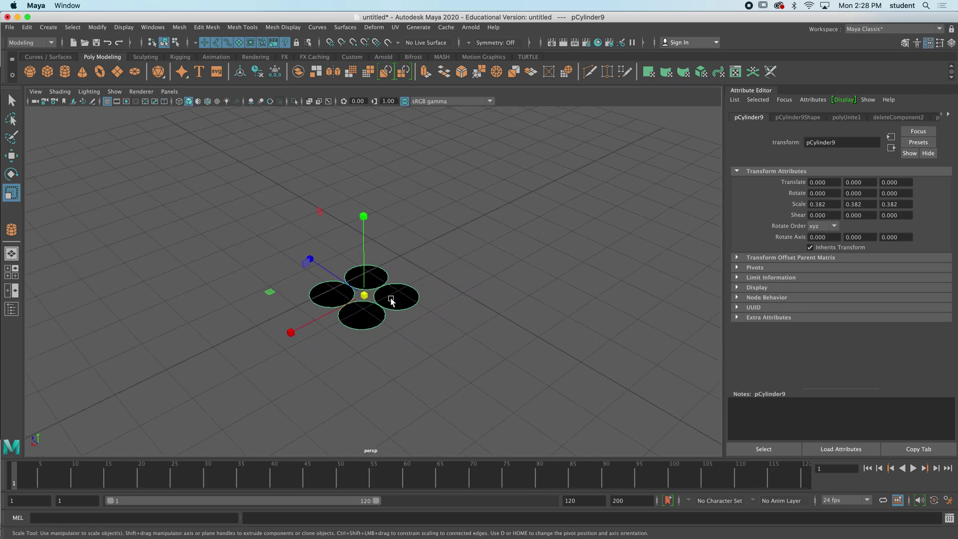
alt+drag(380, 295, 434, 298)
Grid-snap the object to translate -1.667, 0, 0.639.
click(11, 156)
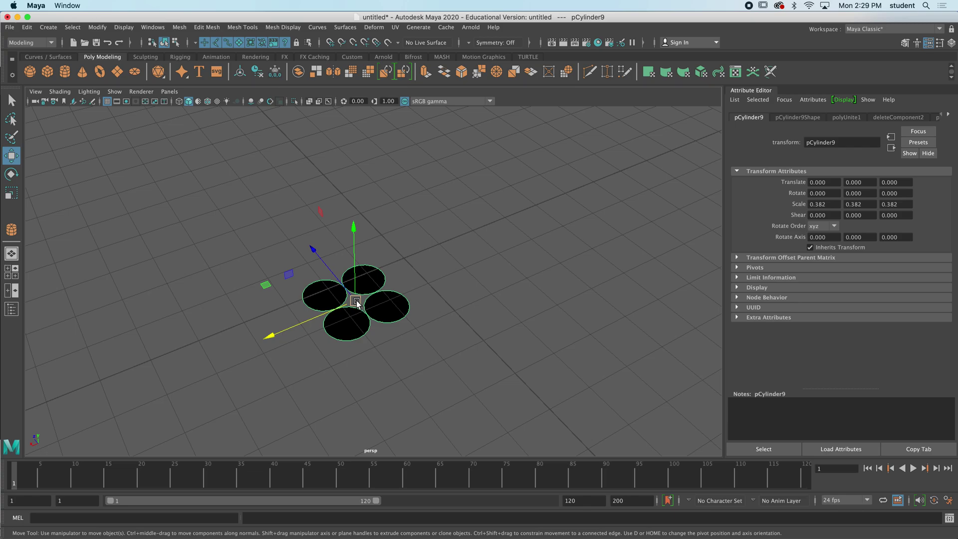
key(x)
drag(356, 303, 407, 263)
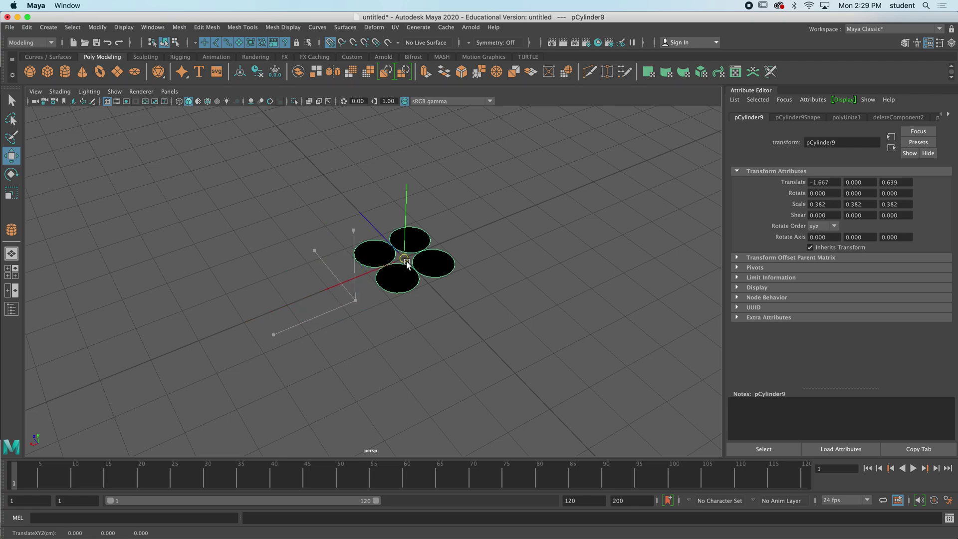
alt+drag(434, 325, 452, 309)
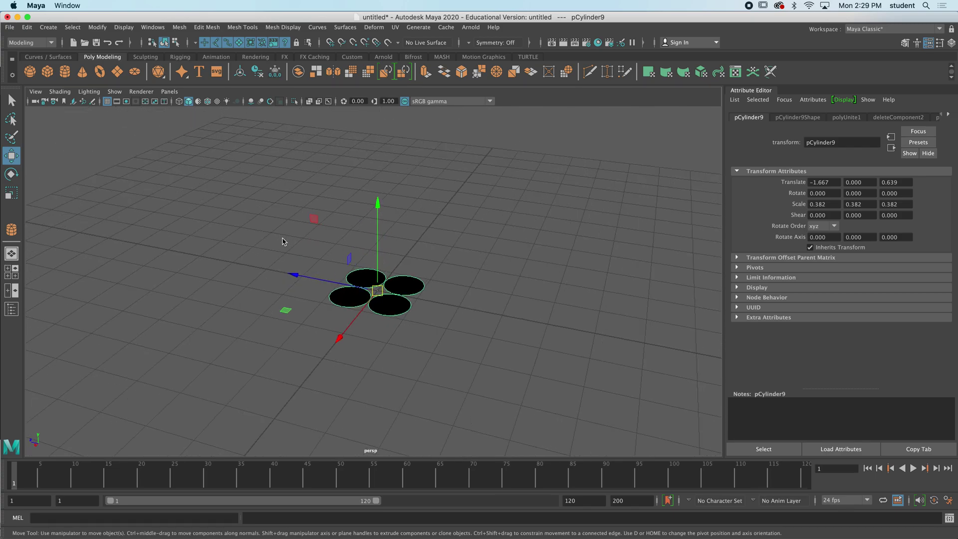
Maximize and frame the side view, then activate Create > Curve Tools > EP Curve Tool.
key(space)
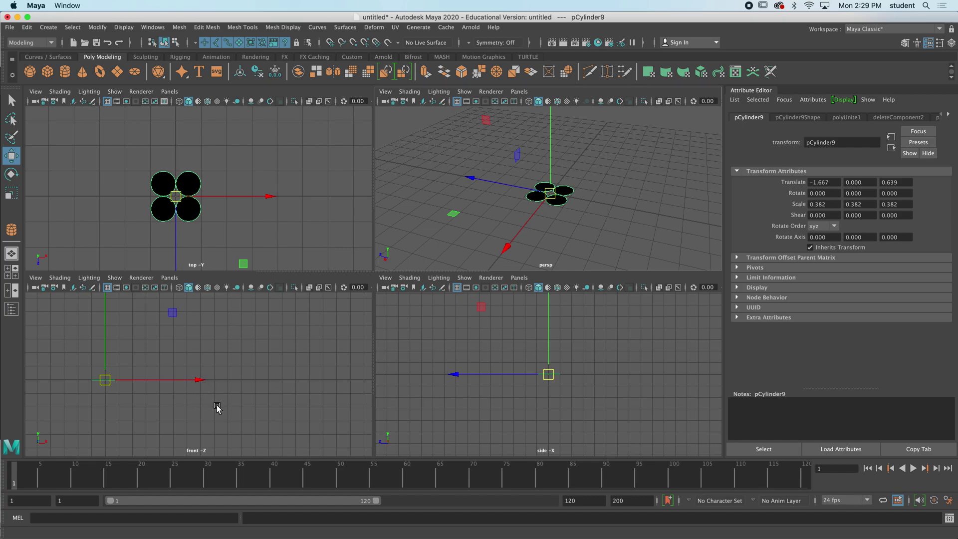
key(space)
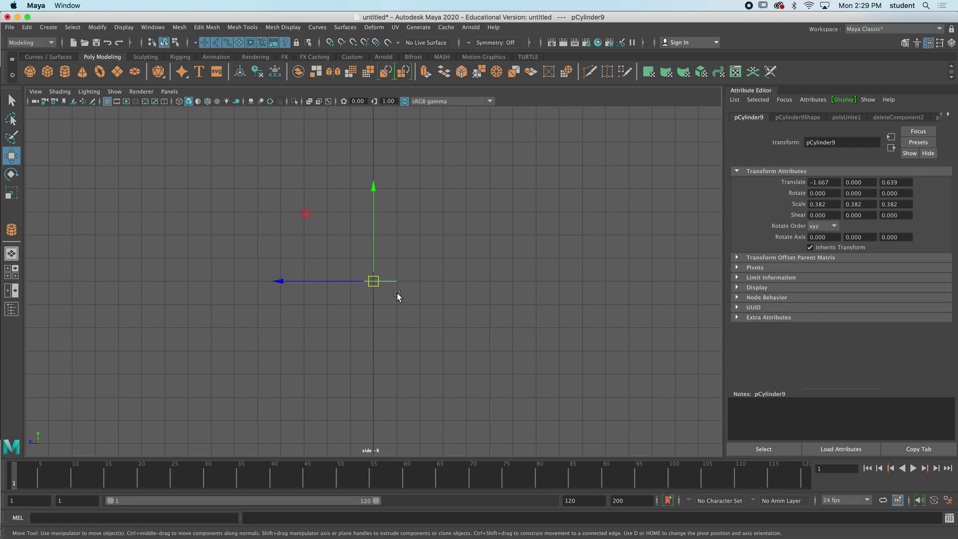
key(f)
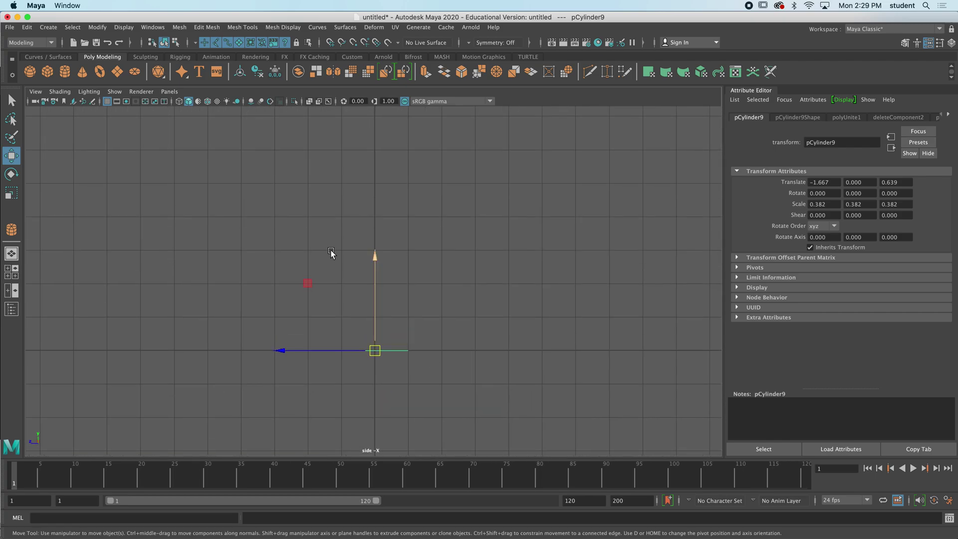
click(45, 29)
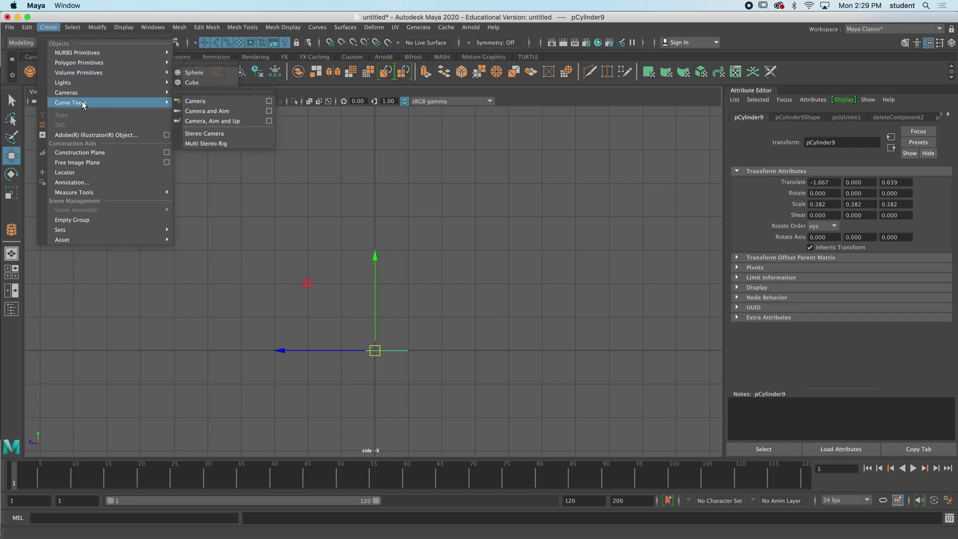
mouse_move(86, 103)
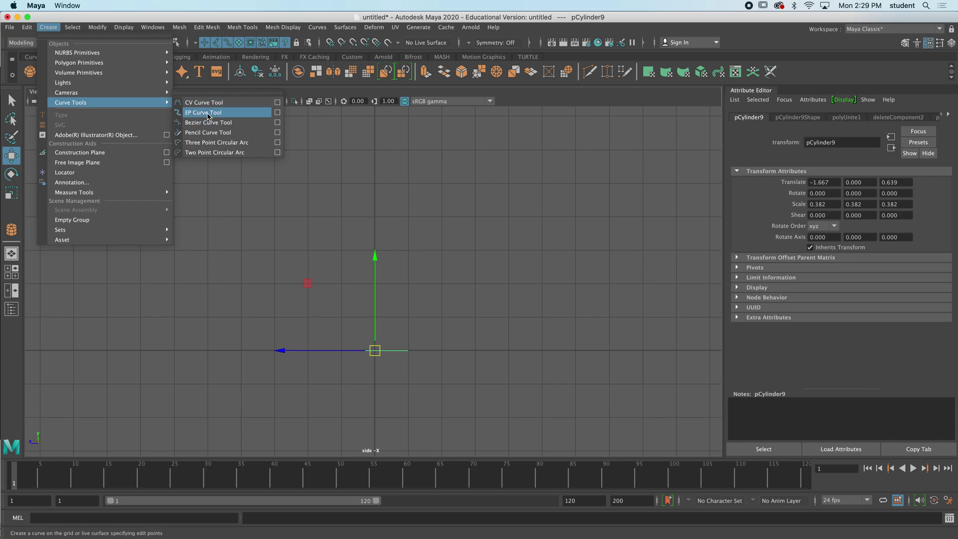
click(209, 113)
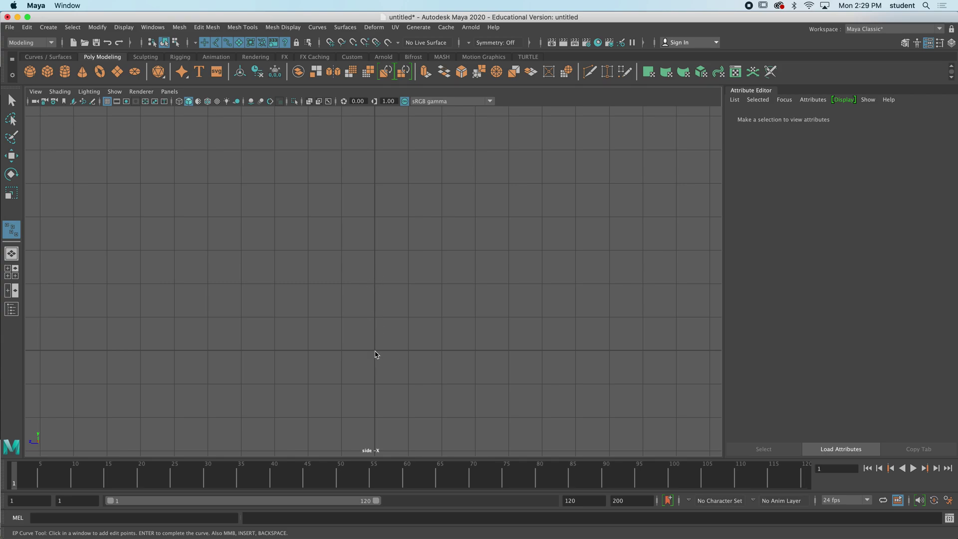
Place the first edit points of the curve, sweeping it up and across the side view.
click(374, 351)
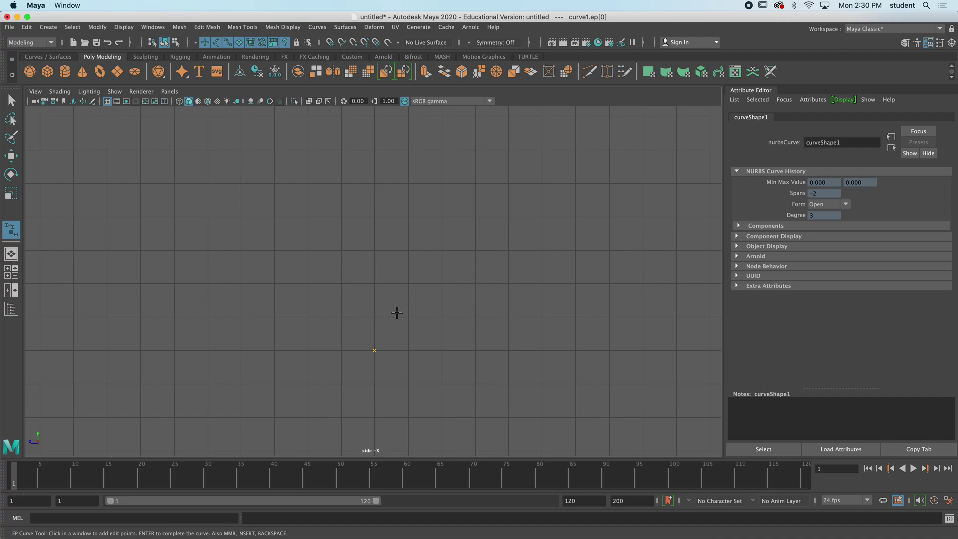
click(409, 292)
click(468, 251)
click(561, 236)
click(665, 263)
alt+middle_drag(656, 291, 447, 264)
click(502, 299)
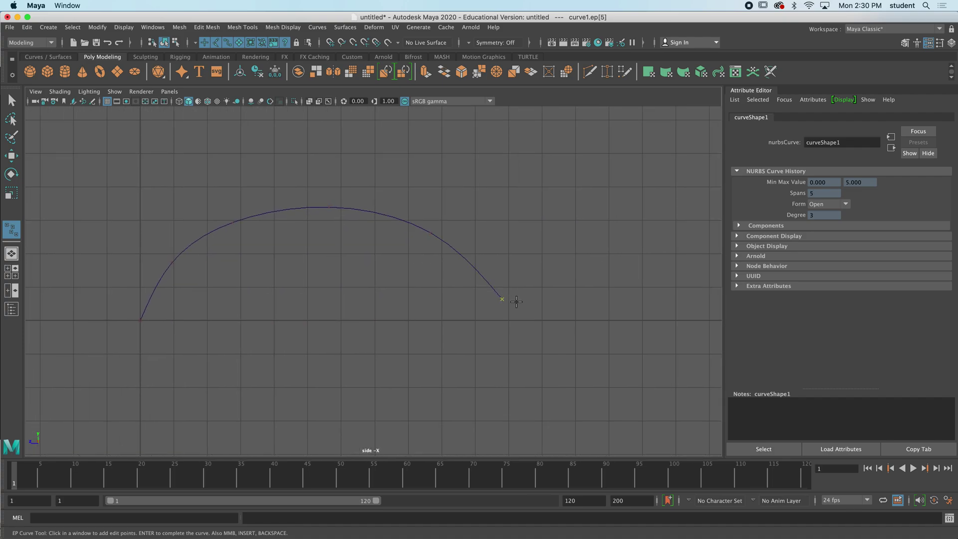
click(615, 307)
Add points that dip the curve, then curl it into a closing loop, and finish curve1.
alt+middle_drag(623, 297, 601, 304)
click(603, 296)
alt+middle_drag(646, 272, 588, 310)
alt+middle_drag(618, 230, 613, 237)
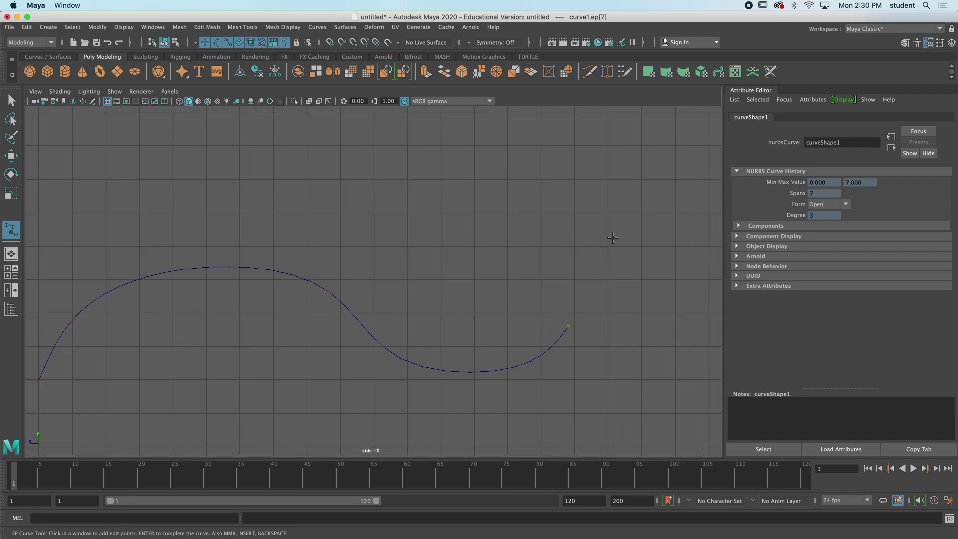
click(613, 238)
click(547, 136)
click(413, 155)
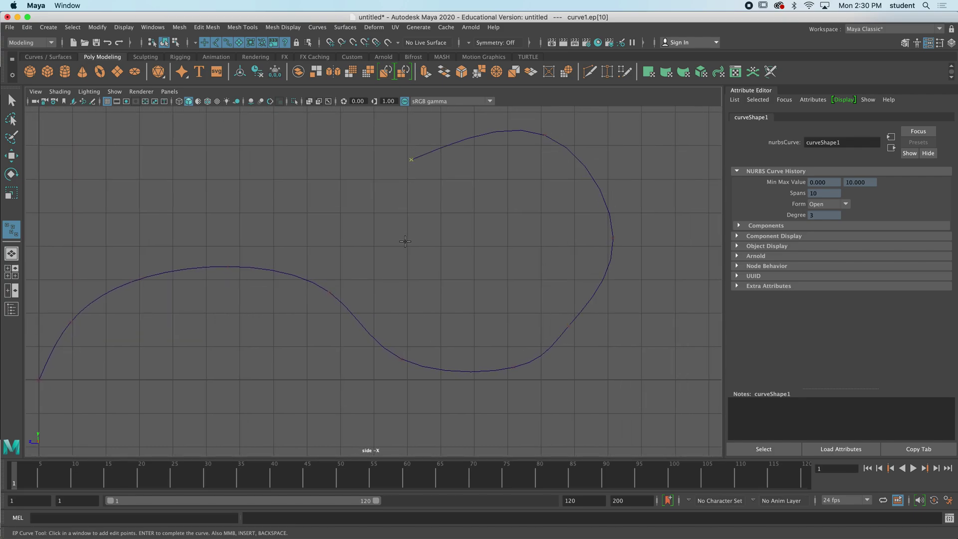
click(407, 248)
click(484, 284)
alt+middle_drag(406, 338, 521, 318)
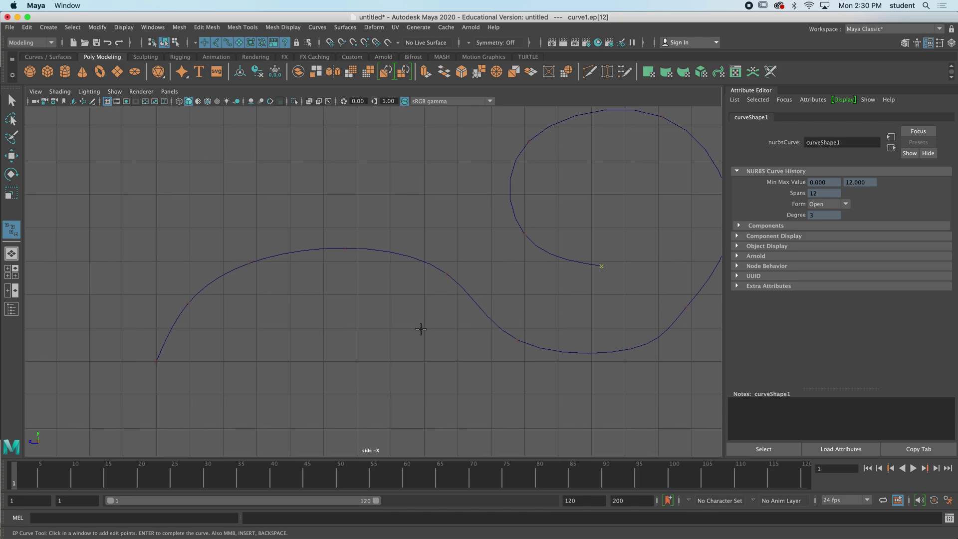
key(w)
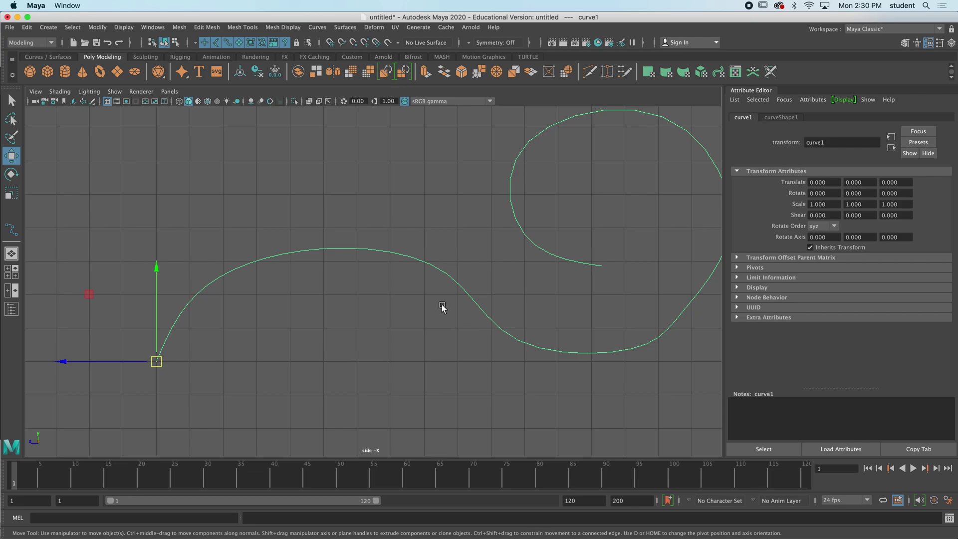
In the perspective view, select the merged cylinder object and switch to Face selection.
key(space)
key(space)
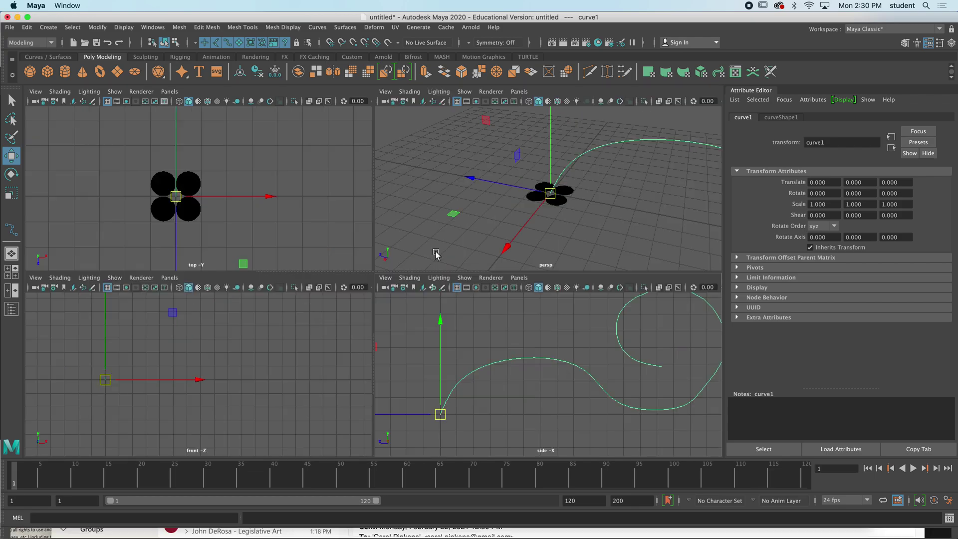
alt+drag(502, 255, 490, 280)
scroll(396, 304, up, 3)
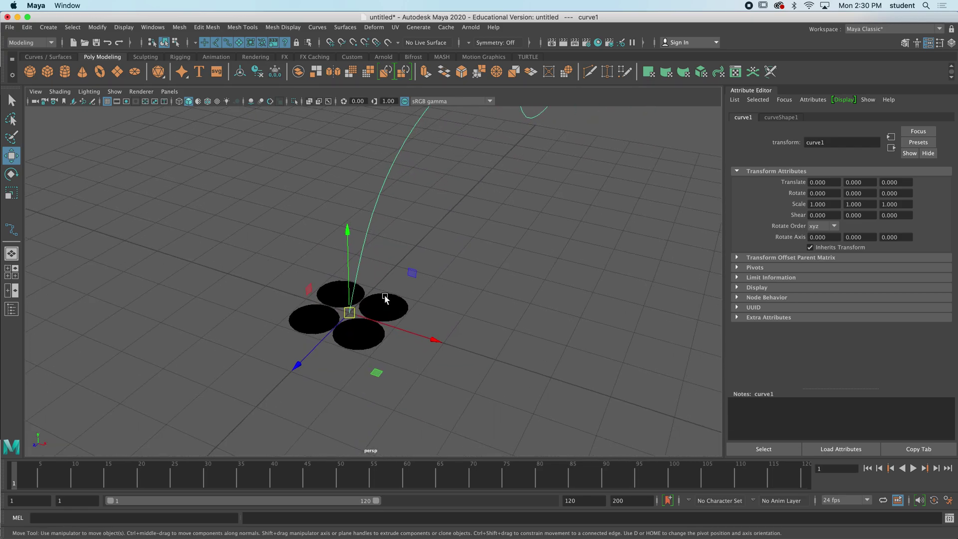
click(384, 300)
scroll(379, 312, up, 2)
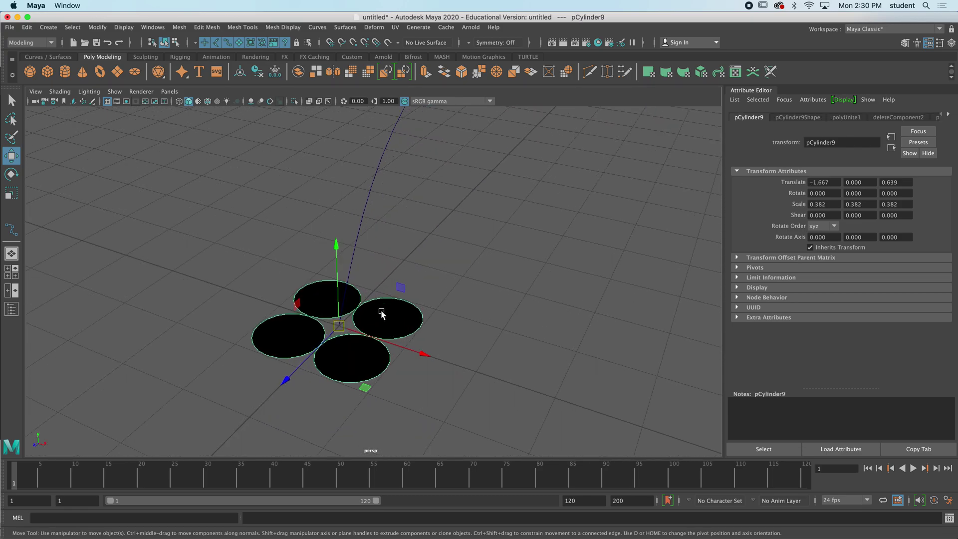
right_click(398, 320)
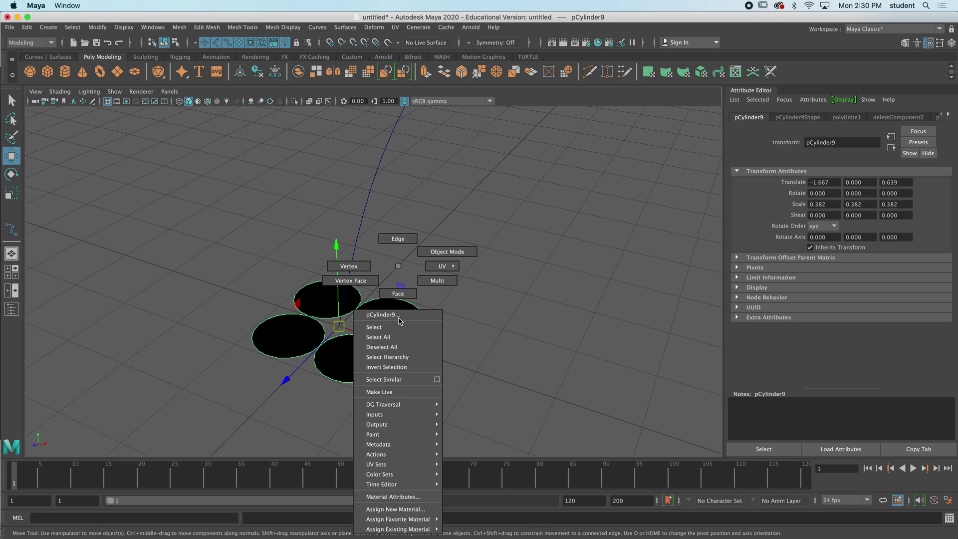
right_drag(399, 320, 388, 298)
click(392, 313)
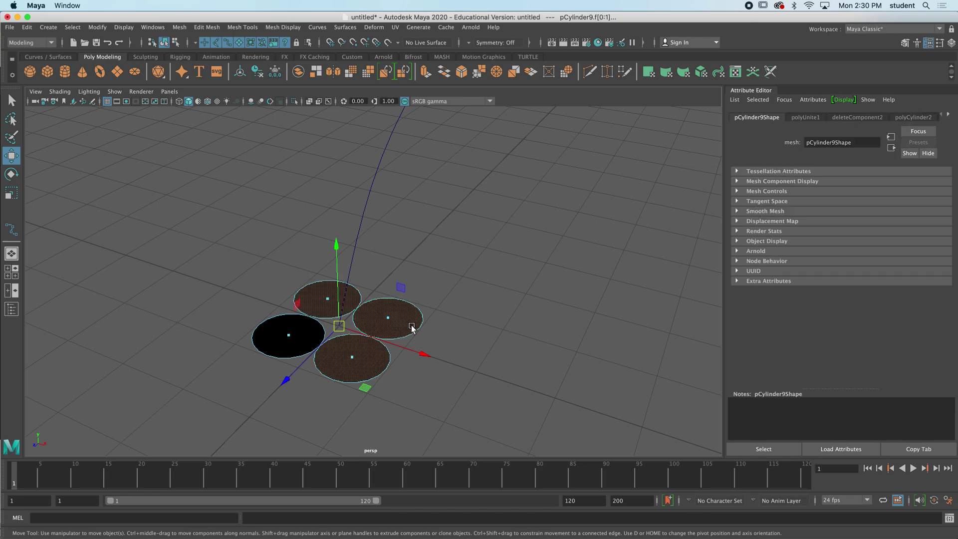
Select the four cylinders' top faces and add curve1 to the selection.
click(390, 322)
shift+click(331, 298)
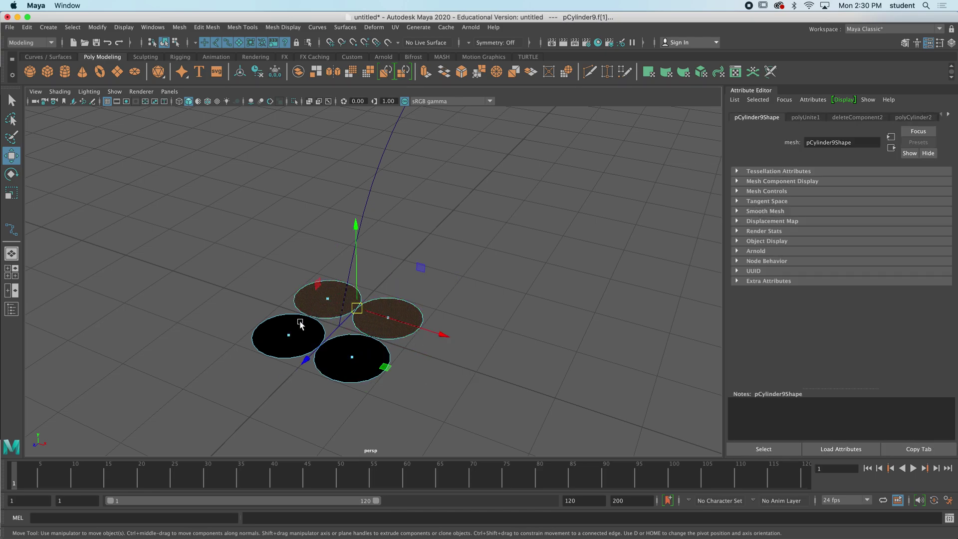
shift+click(291, 338)
shift+click(356, 360)
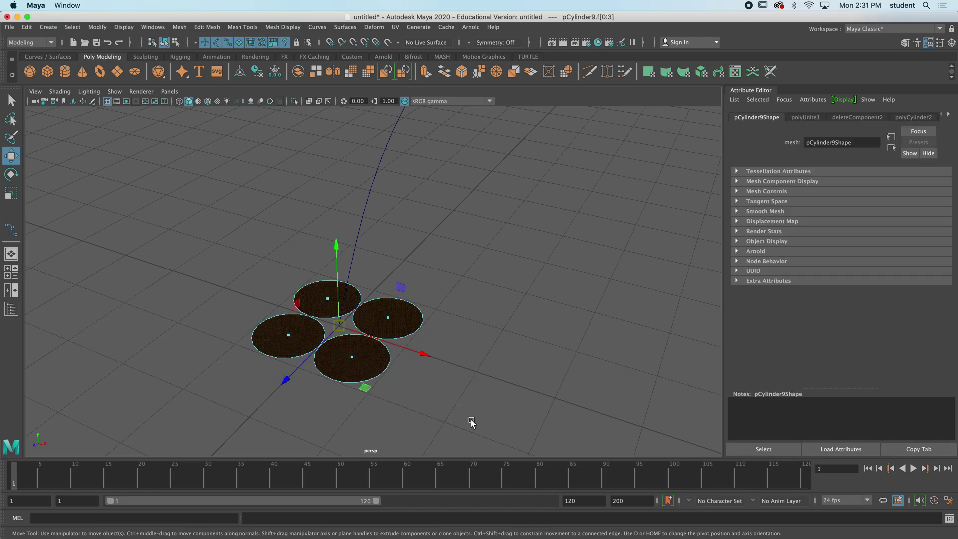
mouse_move(499, 406)
alt+mouse_down()
mouse_move(479, 391)
mouse_move(490, 403)
alt+mouse_up()
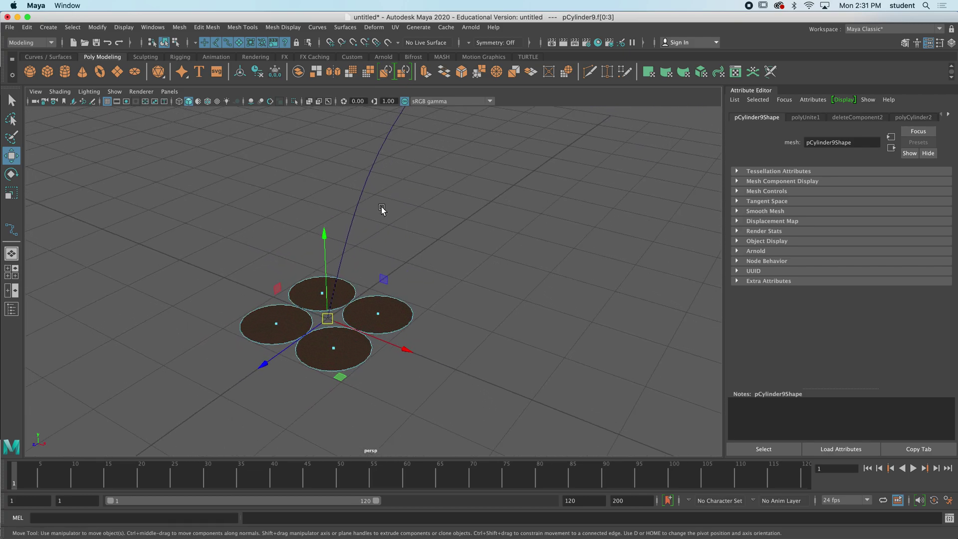
shift+click(379, 153)
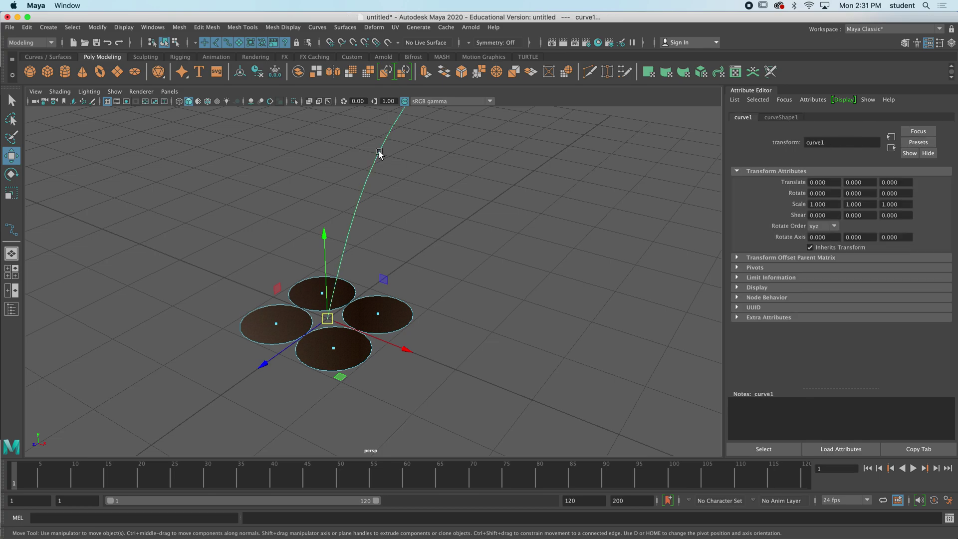
alt+drag(511, 263, 428, 293)
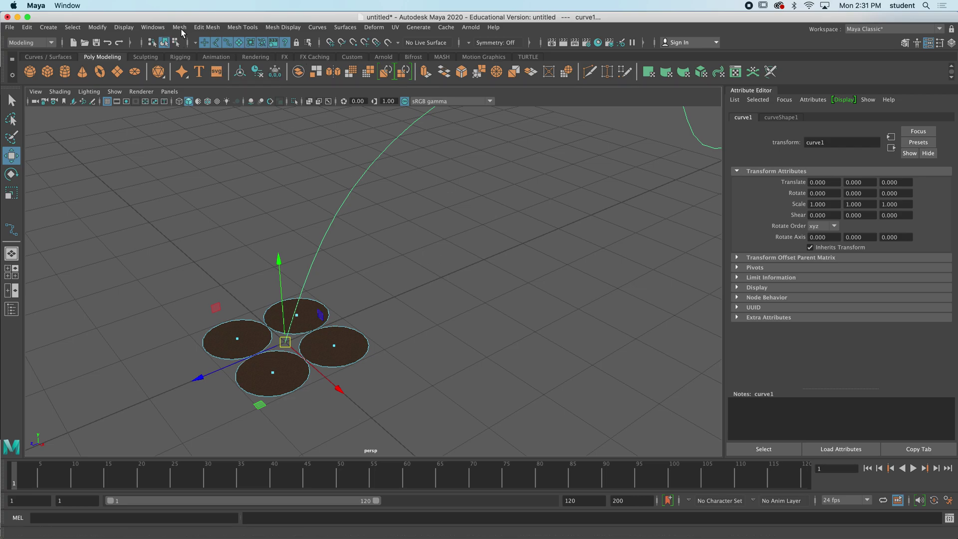
Extrude the four selected faces along curve1 with Edit Mesh > Extrude.
click(207, 29)
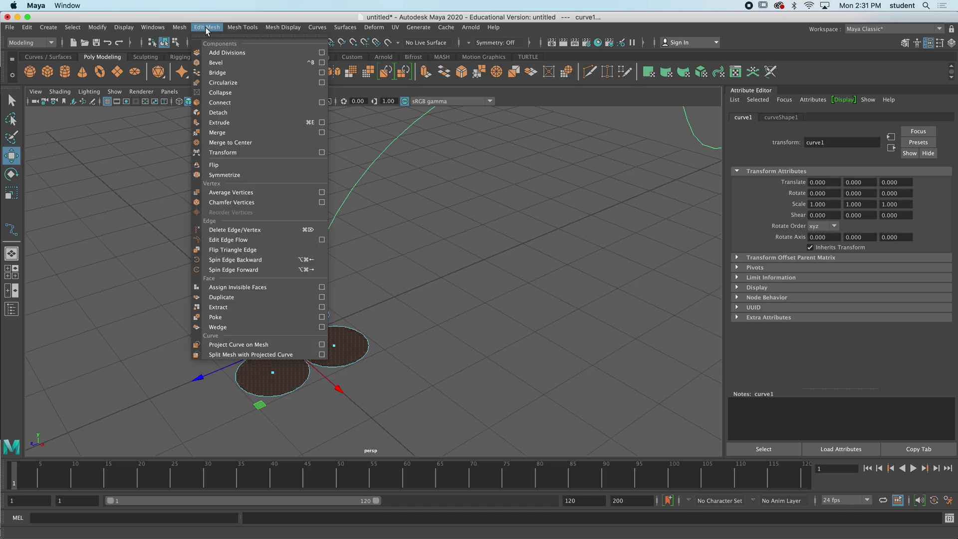
click(235, 124)
alt+drag(345, 194, 389, 247)
alt+middle_drag(389, 247, 406, 252)
alt+drag(406, 252, 193, 277)
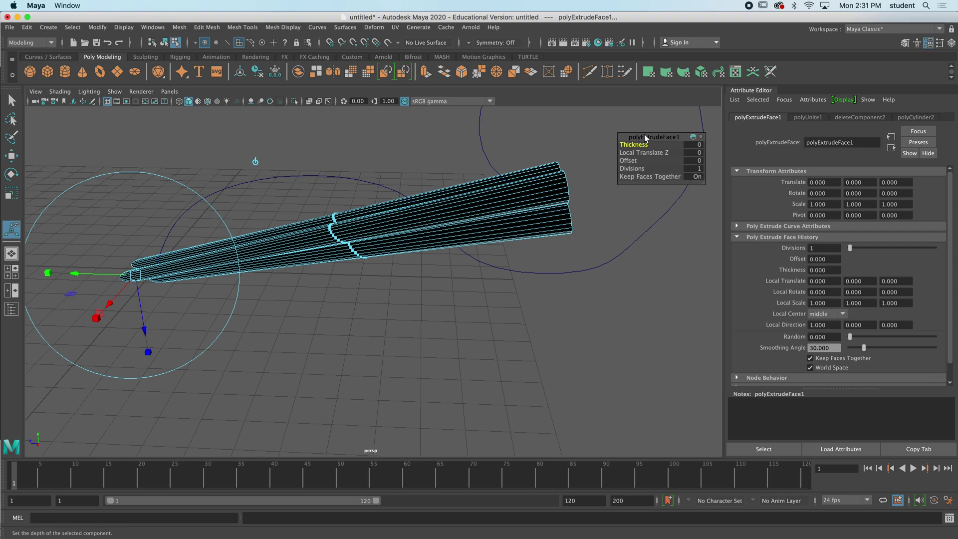
drag(647, 138, 639, 170)
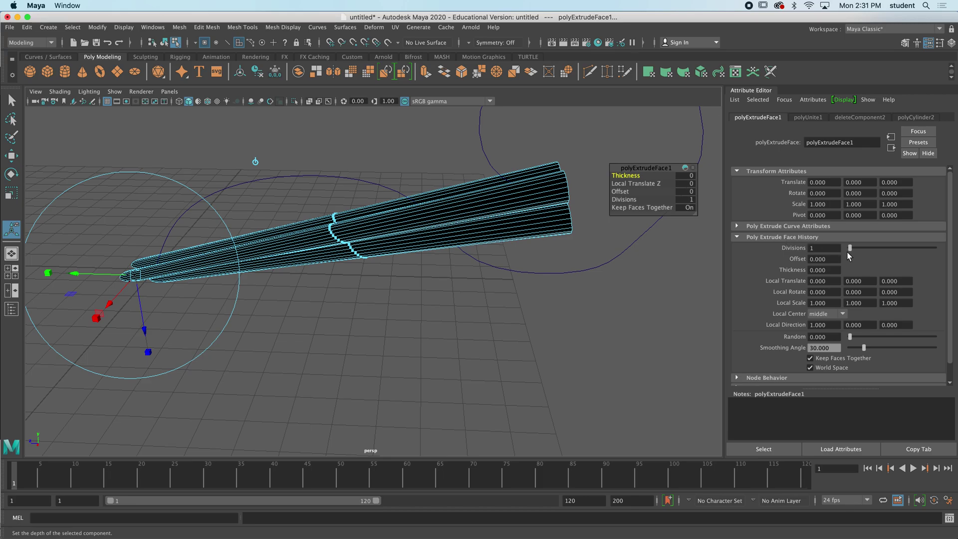
Set polyExtrudeFace1 Divisions to 150, trying 100 first, so the tubes follow the curve.
drag(850, 247, 937, 251)
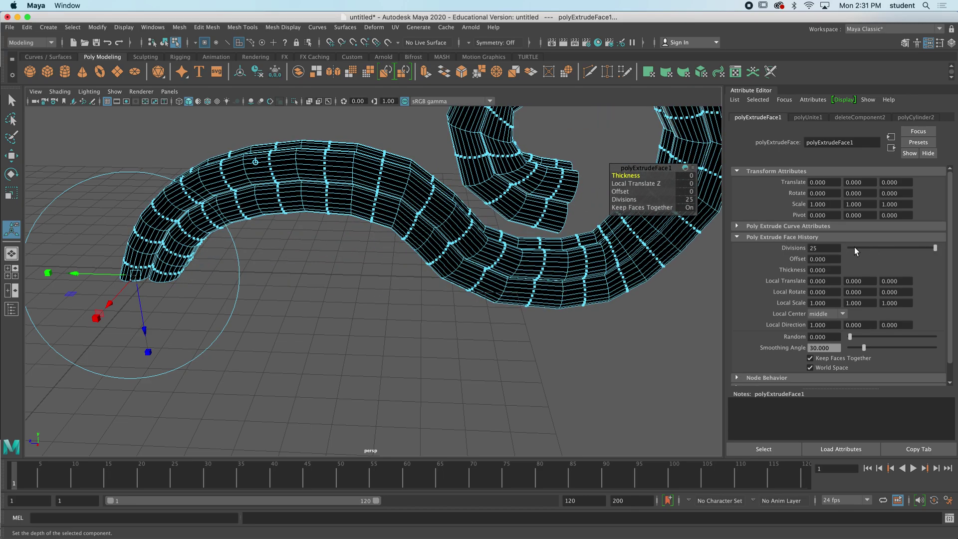
click(801, 247)
text(100)
key(Return)
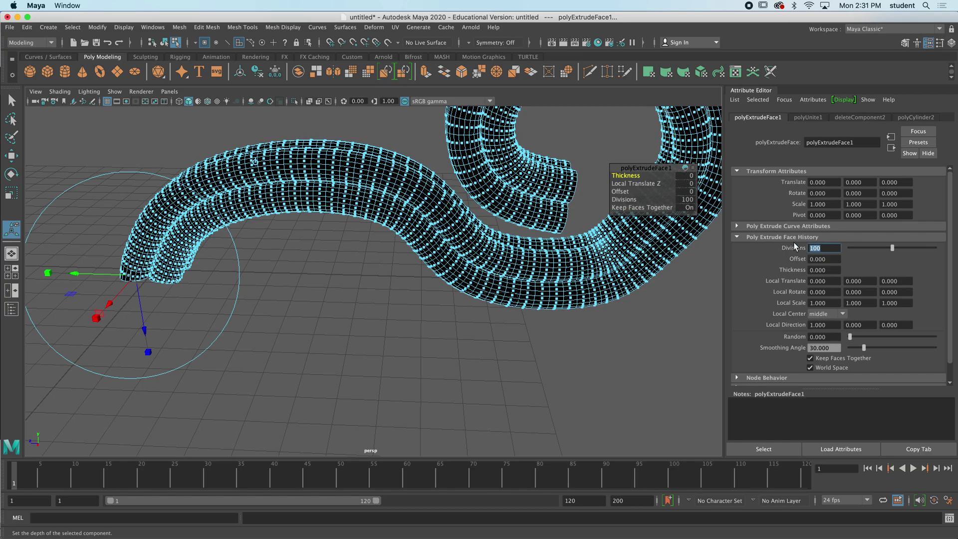
alt+drag(423, 242, 514, 239)
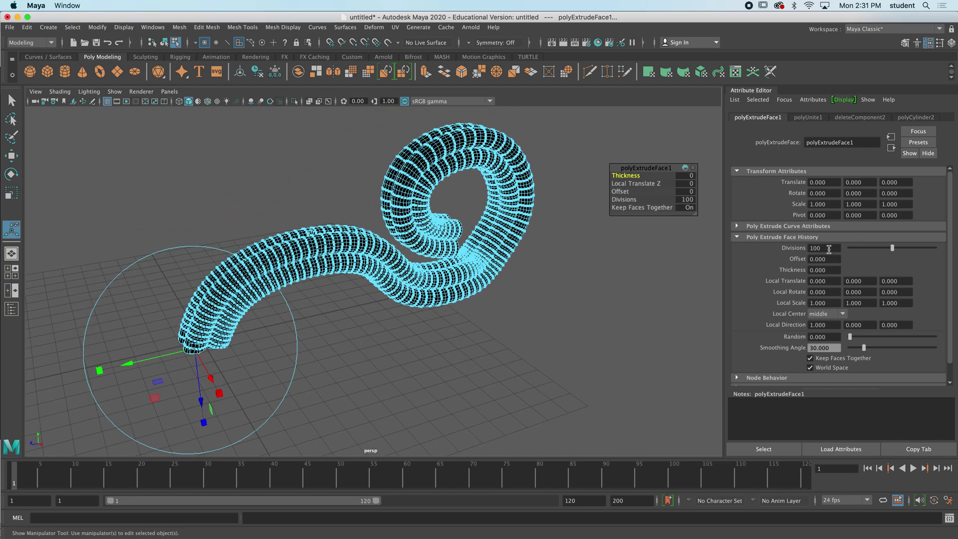
click(828, 249)
text(150)
key(Return)
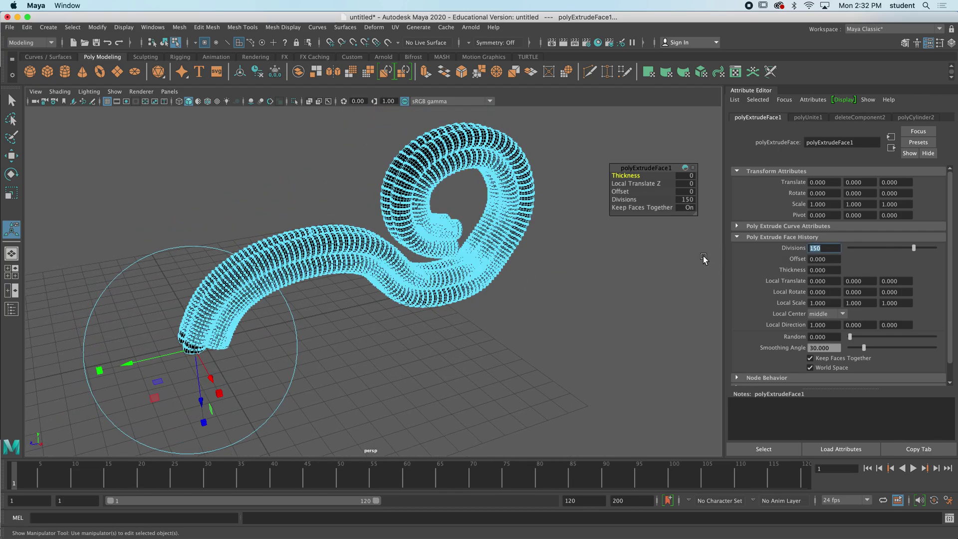
alt+drag(464, 289, 485, 292)
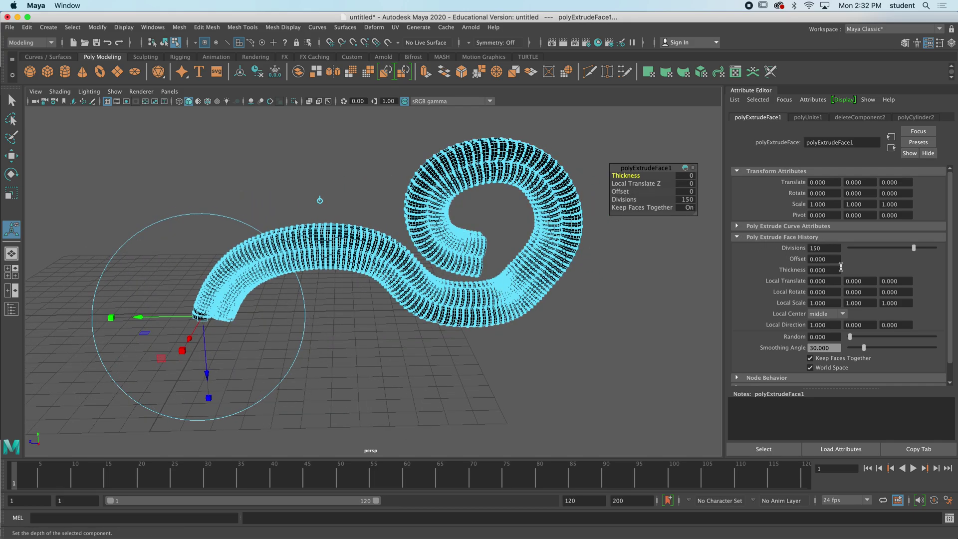
Set the curve extrusion's Twist to 180 so the tubes wind around each other.
scroll(948, 247, down, 2)
scroll(949, 264, up, 2)
click(737, 227)
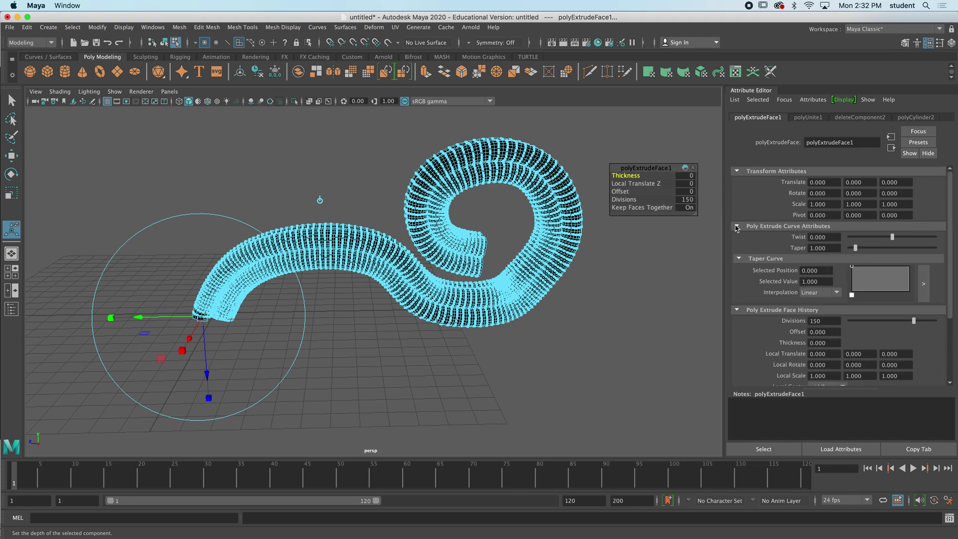
click(737, 226)
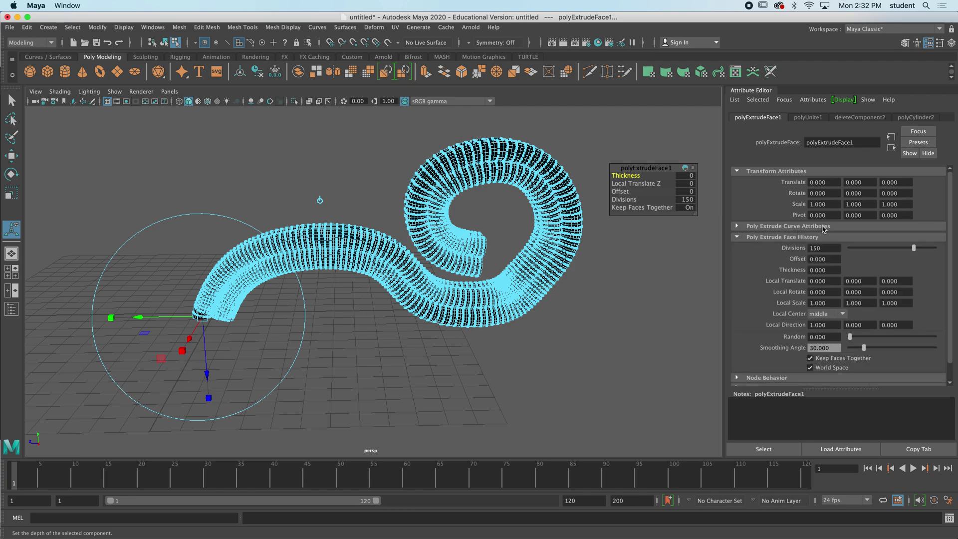
click(737, 227)
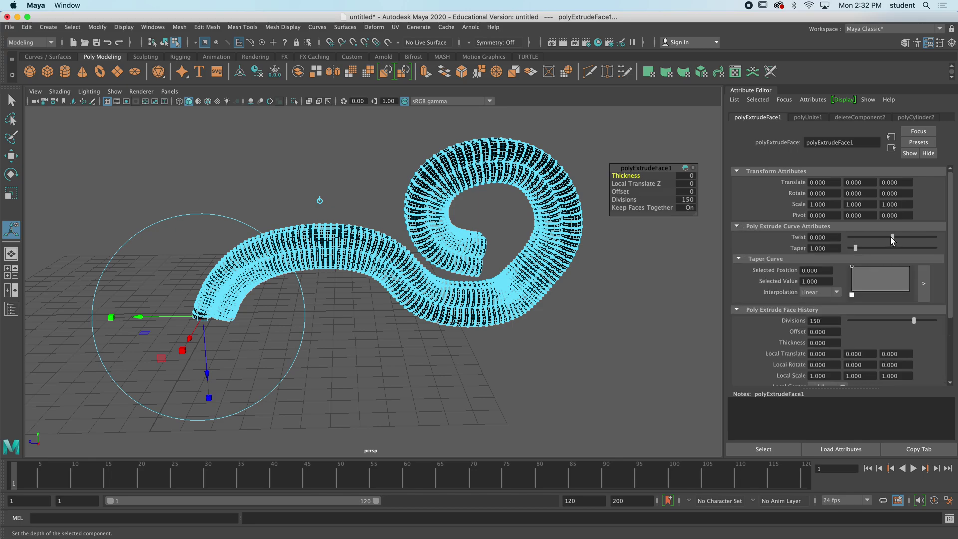
drag(893, 238, 943, 242)
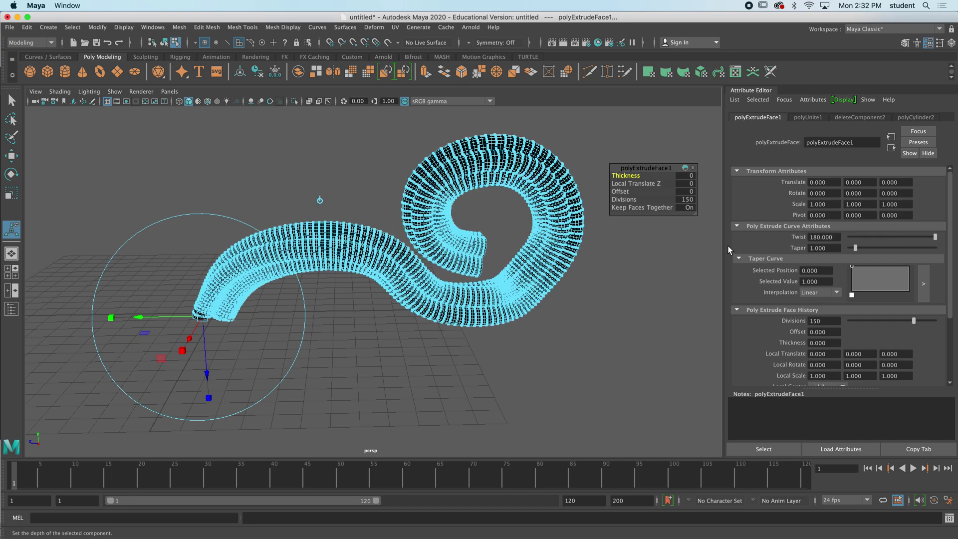
Switch the twisted tube back to Object Mode and select the whole pCylinder9 mesh.
alt+drag(689, 244, 520, 215)
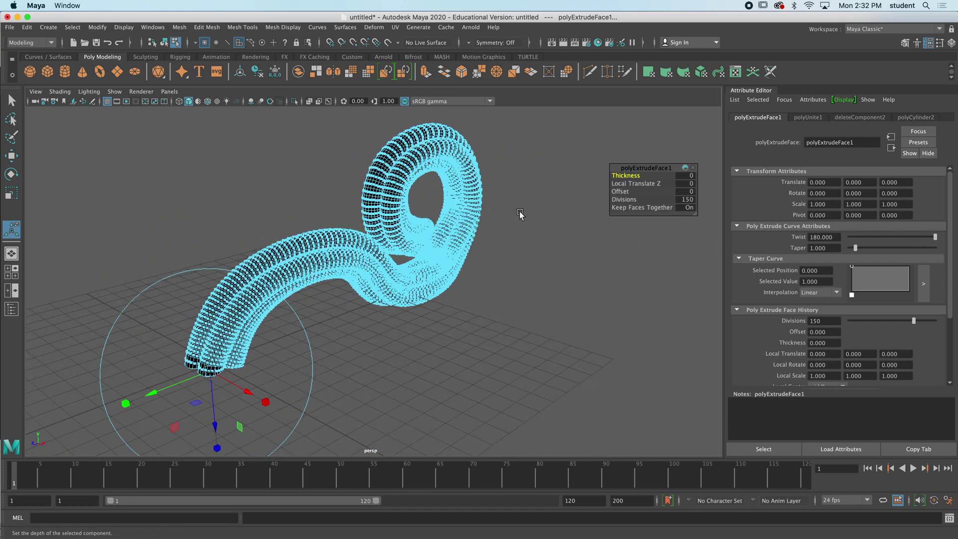
right_drag(520, 214, 501, 188)
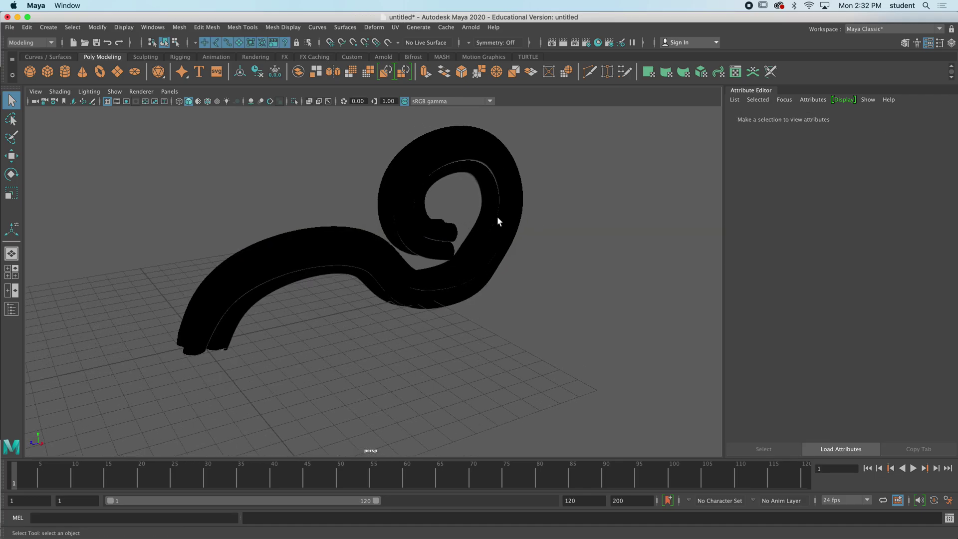
click(499, 221)
mouse_move(546, 218)
alt+mouse_down()
mouse_move(612, 216)
mouse_move(528, 219)
alt+mouse_up()
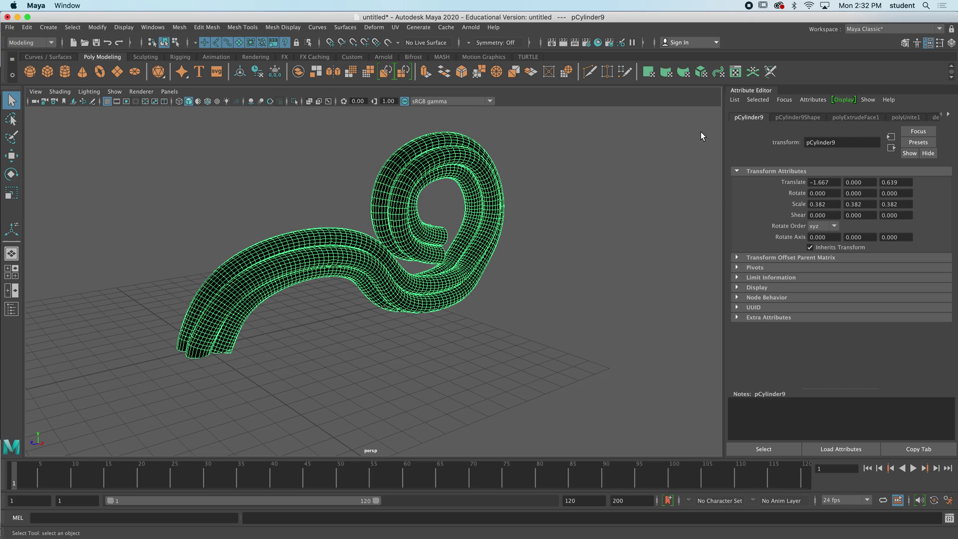
In polyExtrudeFace1, try Twist values of 1000 and then 2000 on the rope.
click(866, 116)
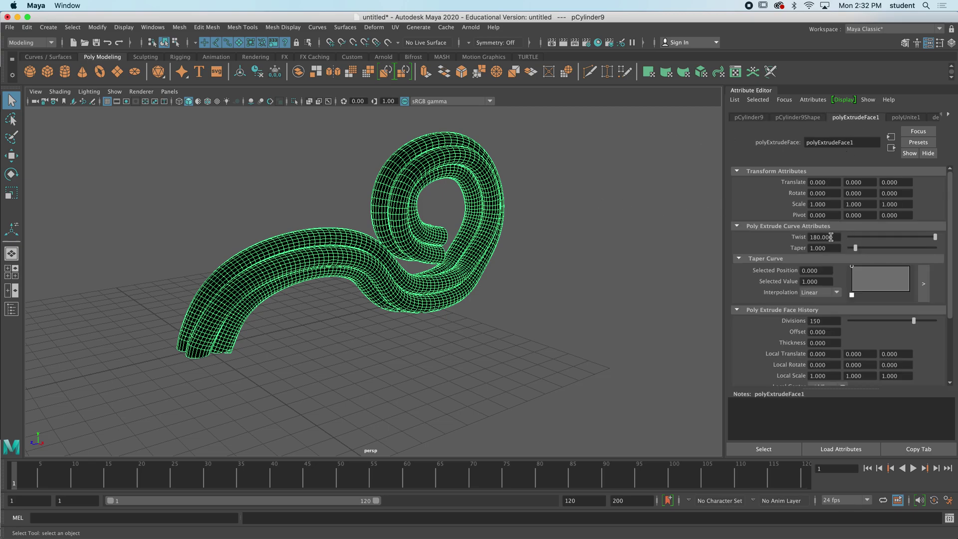
drag(831, 237, 785, 235)
text(1000)
key(Return)
mouse_move(488, 265)
alt+mouse_down()
mouse_move(558, 262)
mouse_move(469, 262)
mouse_move(584, 263)
mouse_move(482, 265)
alt+mouse_up()
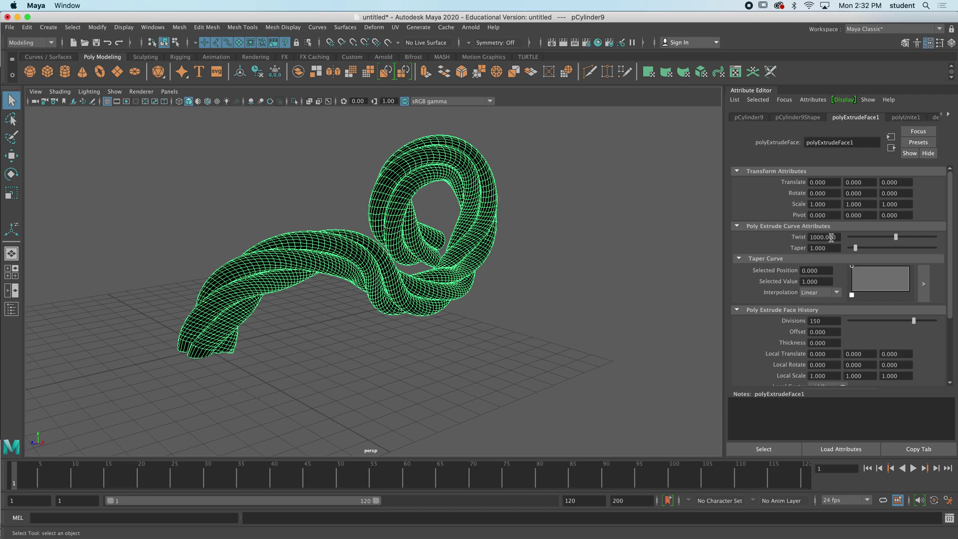
drag(831, 238, 789, 235)
text(2000)
key(Return)
alt+drag(436, 328, 392, 316)
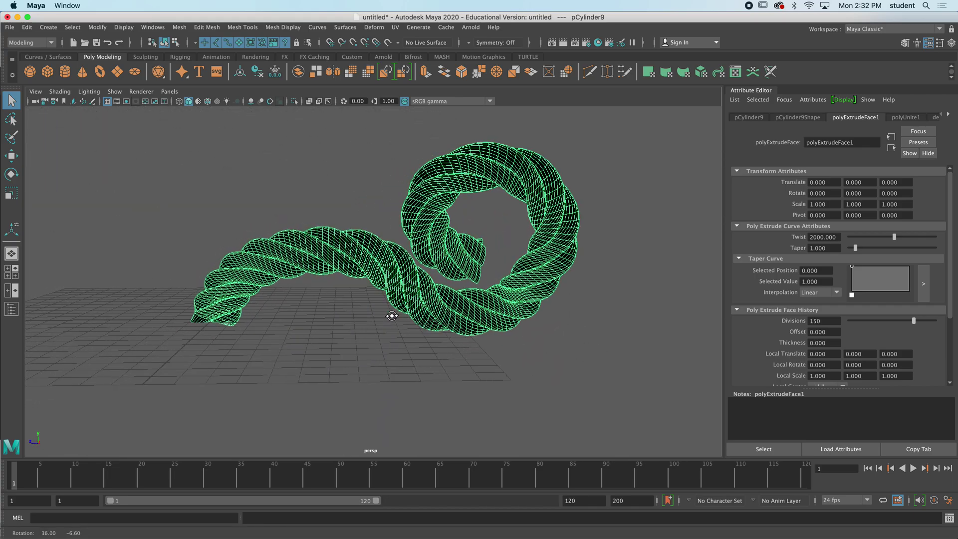
Test Twist values of 3000 and 2500, then settle the Twist back at 2000.
double_click(837, 238)
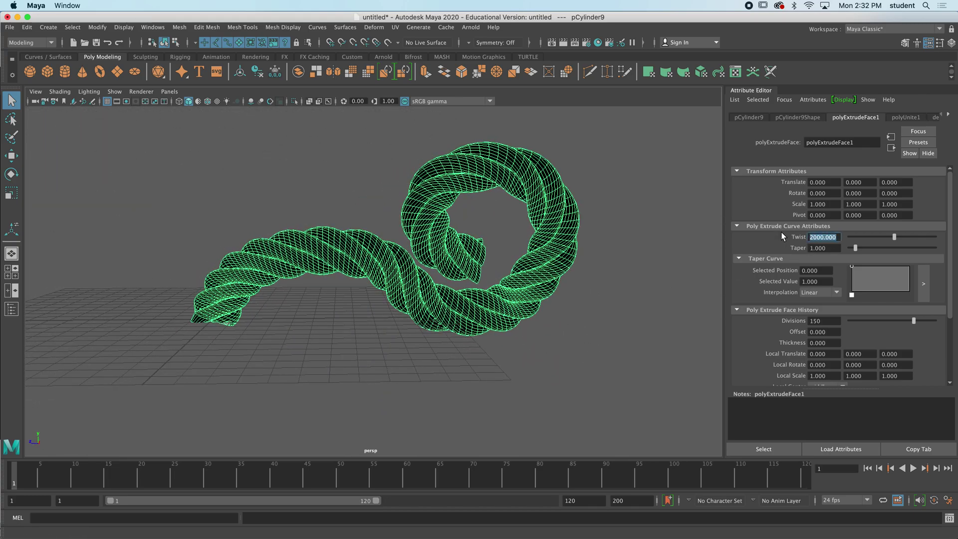
text(3000)
key(Return)
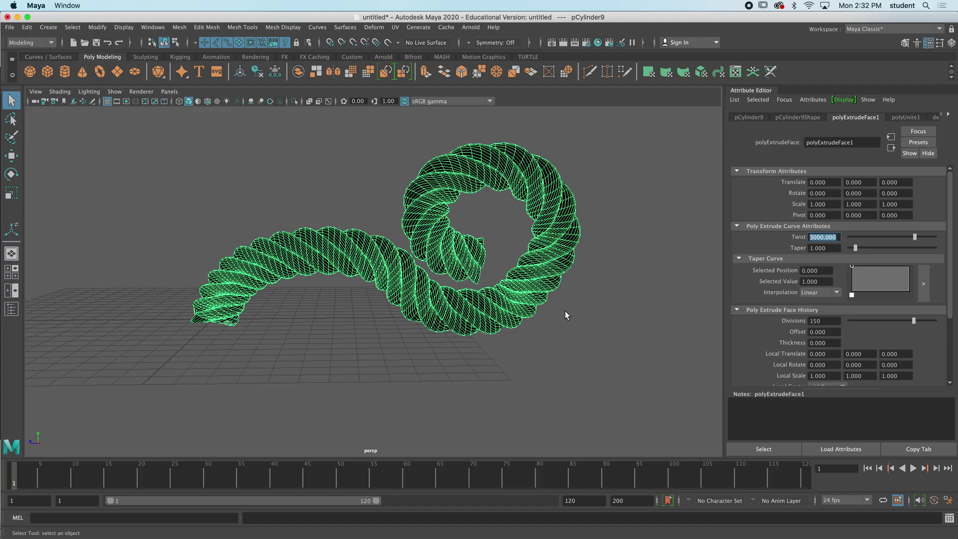
alt+drag(564, 311, 557, 334)
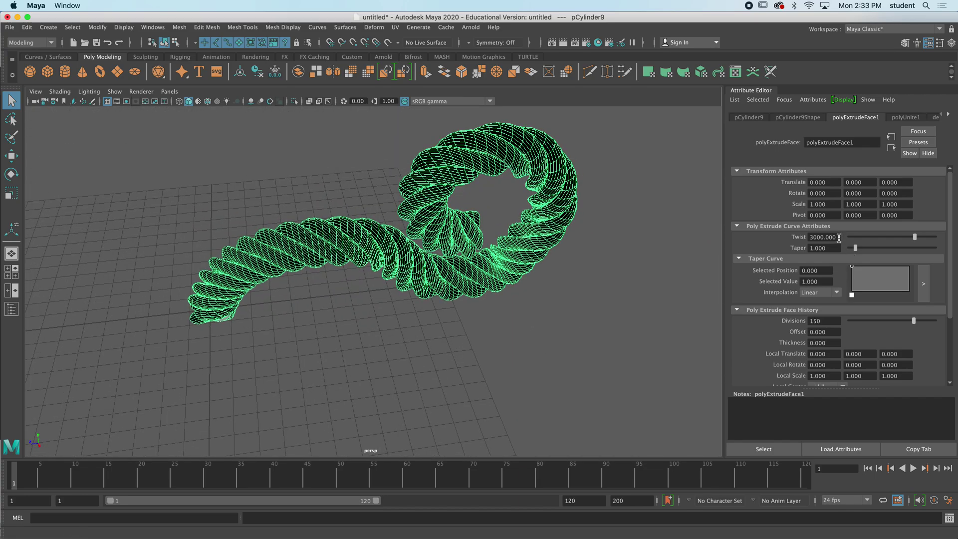
drag(839, 238, 760, 240)
text(2500)
key(Return)
alt+drag(482, 284, 788, 253)
double_click(839, 239)
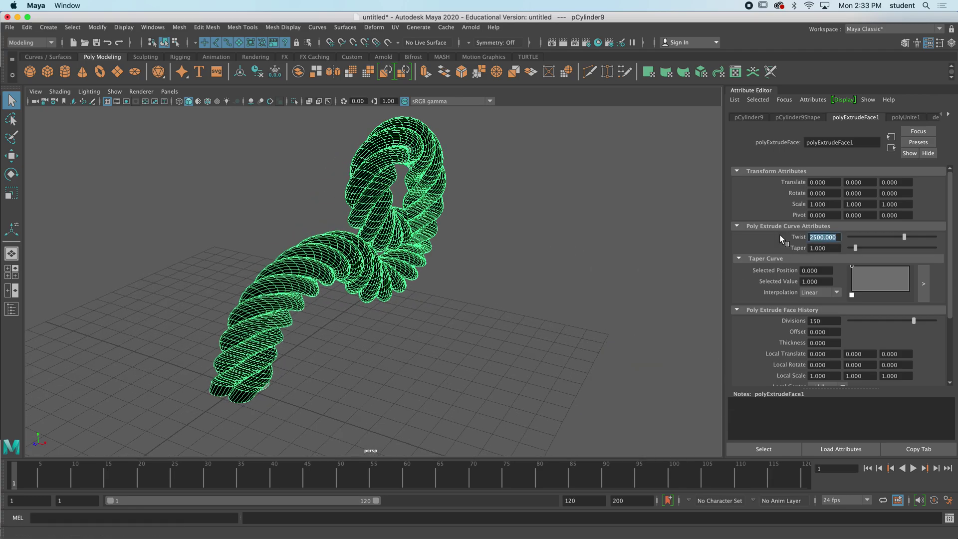
text(2000)
key(Return)
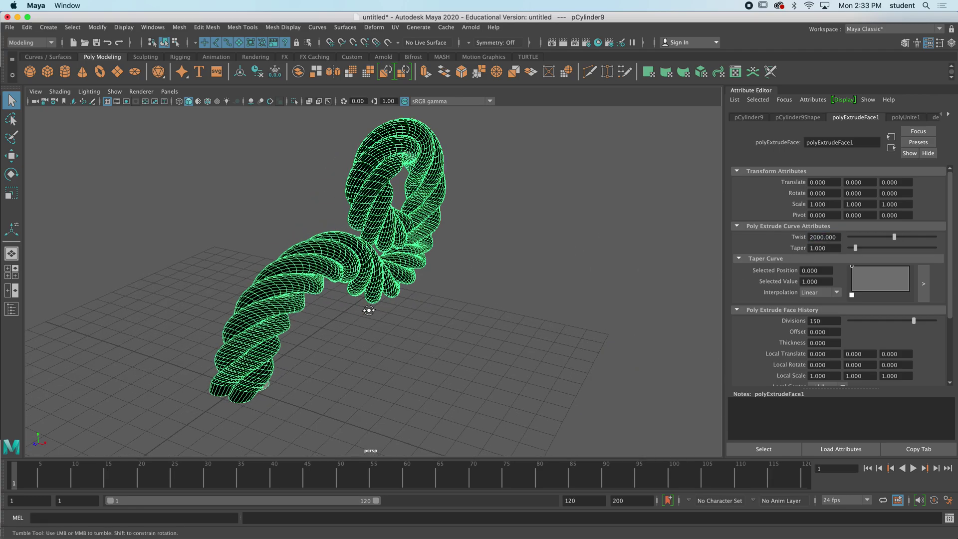
mouse_move(368, 310)
alt+mouse_down()
mouse_move(325, 312)
mouse_move(359, 317)
mouse_move(367, 298)
alt+mouse_up()
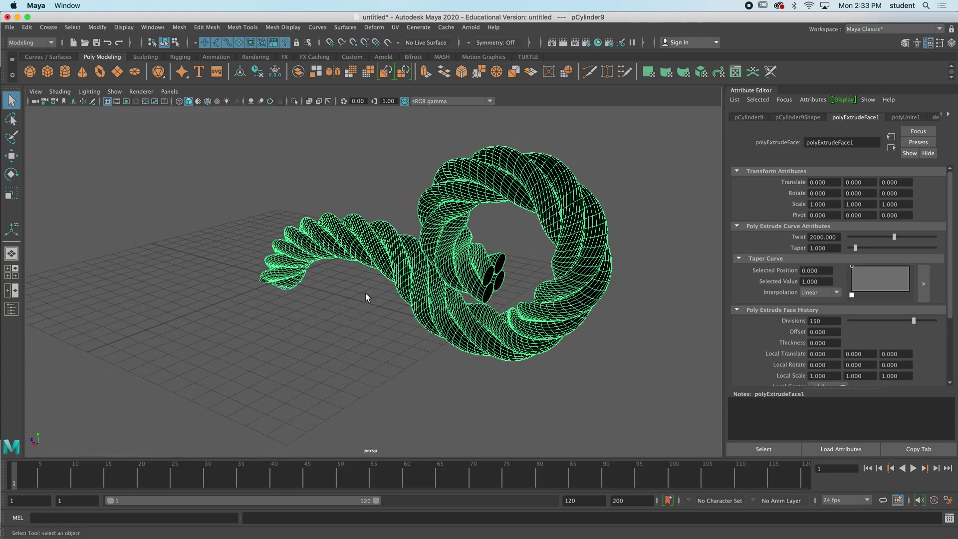
Move the rope sideways along X to expose its path, then select curve1.
alt+drag(283, 274, 195, 281)
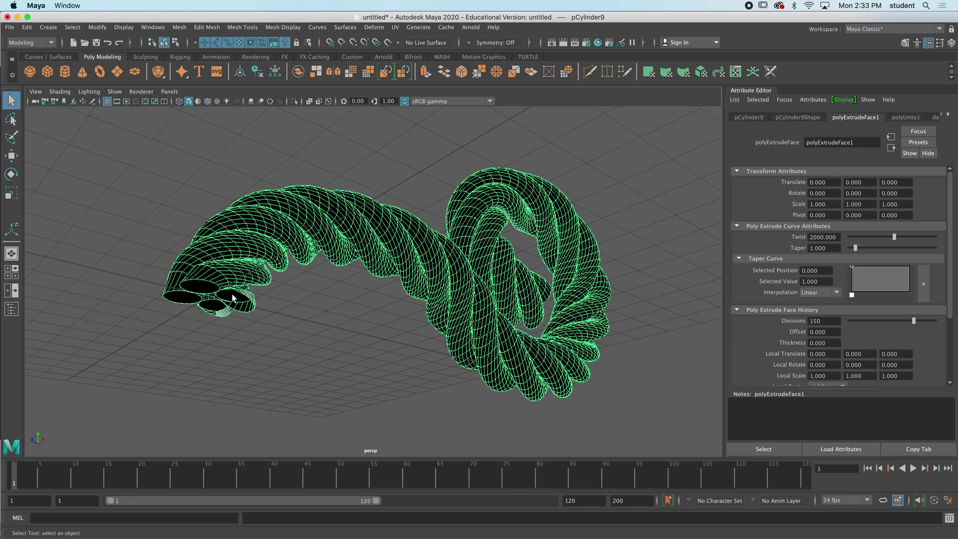
alt+drag(272, 255, 259, 287)
click(11, 155)
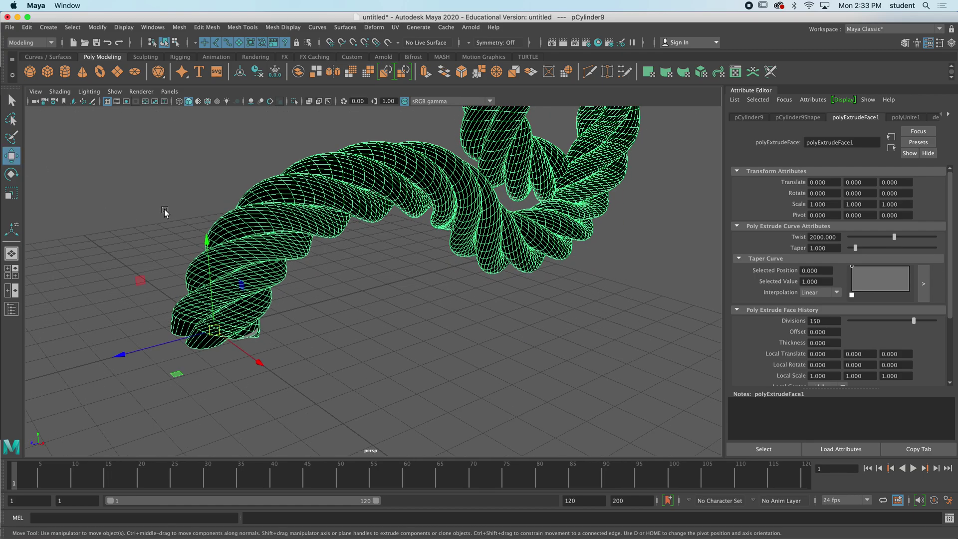
alt+drag(165, 209, 178, 232)
drag(352, 370, 289, 331)
click(320, 260)
mouse_move(374, 269)
alt+mouse_down()
mouse_move(321, 257)
mouse_move(327, 297)
mouse_move(390, 294)
mouse_move(328, 295)
mouse_move(355, 267)
alt+mouse_up()
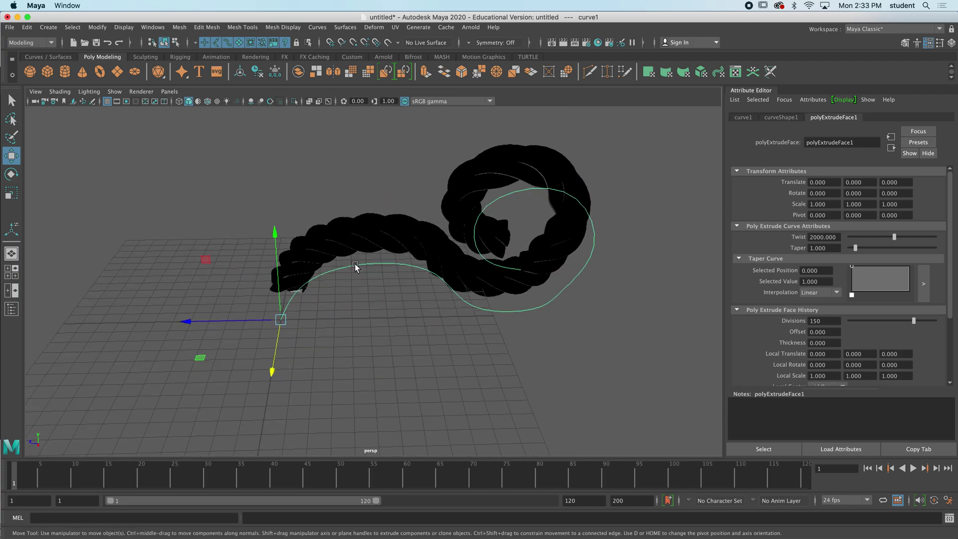
Switch curve1 to Control Vertex mode and move two CVs along Y to reshape the path.
right_click(358, 265)
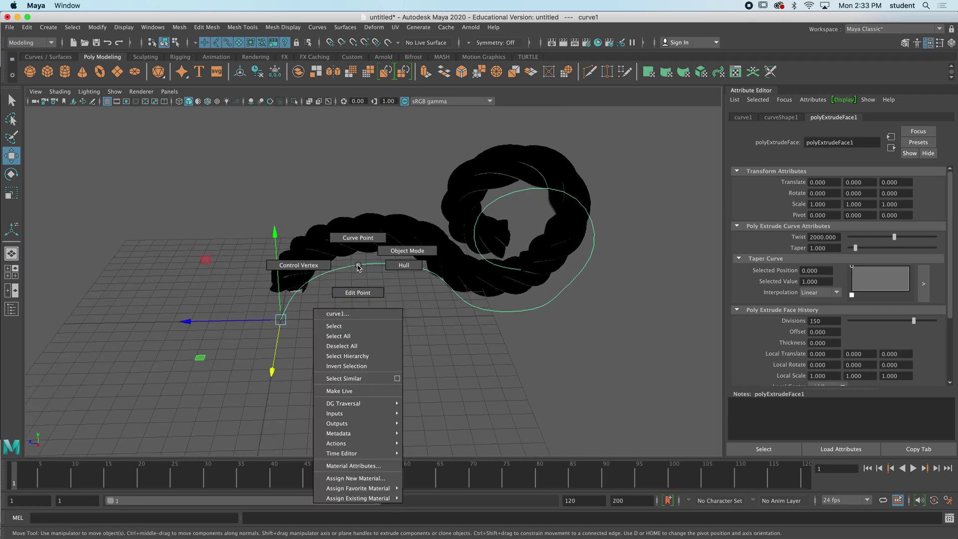
click(317, 270)
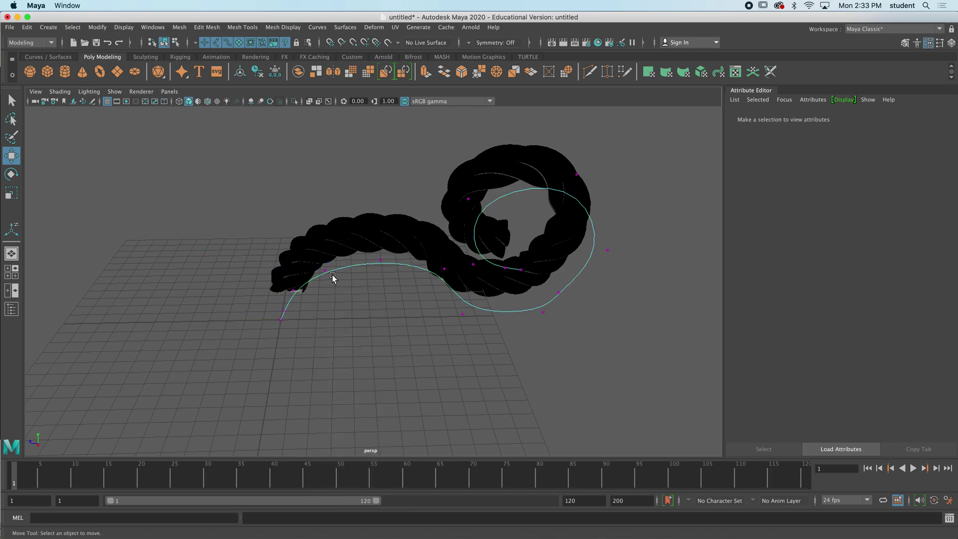
alt+drag(427, 280, 387, 263)
click(387, 264)
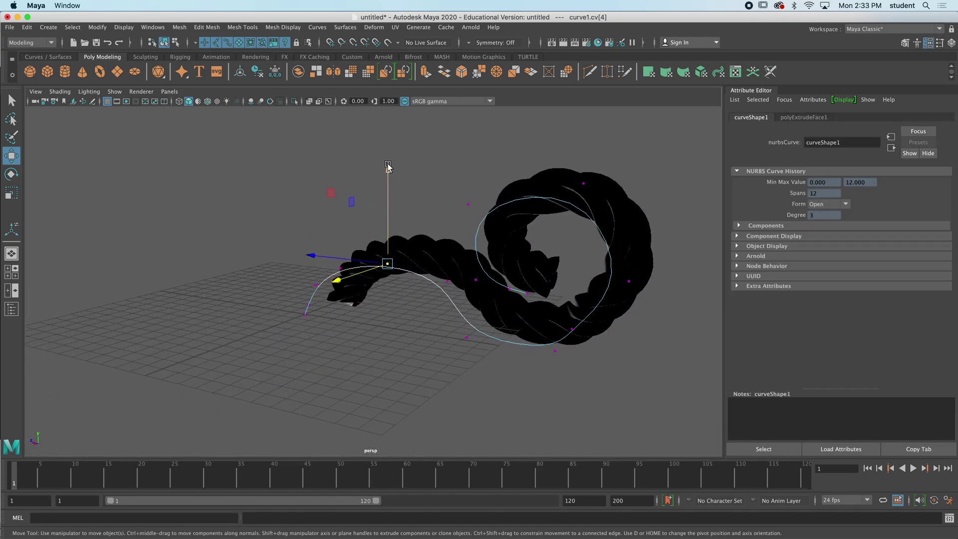
drag(386, 181, 391, 249)
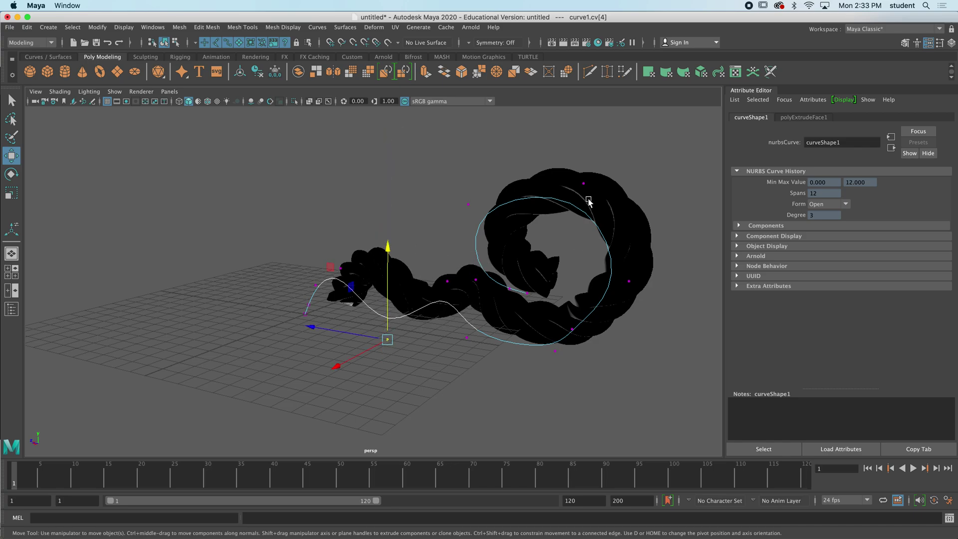
click(584, 184)
mouse_move(583, 149)
mouse_down()
mouse_move(583, 191)
mouse_move(594, 138)
mouse_up()
Reselect the rope mesh pCylinder9 and choose Assign New Material for it.
alt+drag(635, 247, 498, 287)
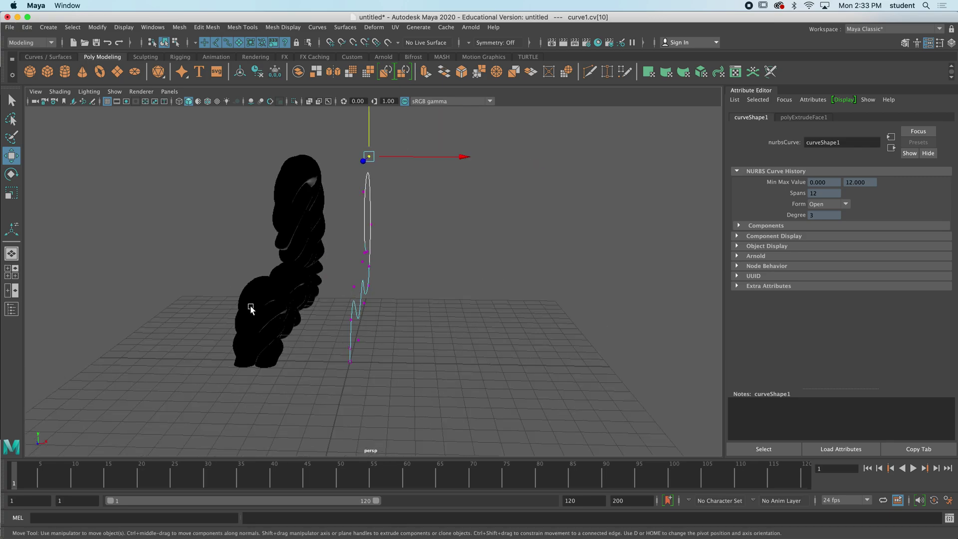
click(319, 300)
alt+middle_drag(319, 299, 316, 297)
alt+drag(316, 297, 359, 266)
right_drag(358, 266, 377, 512)
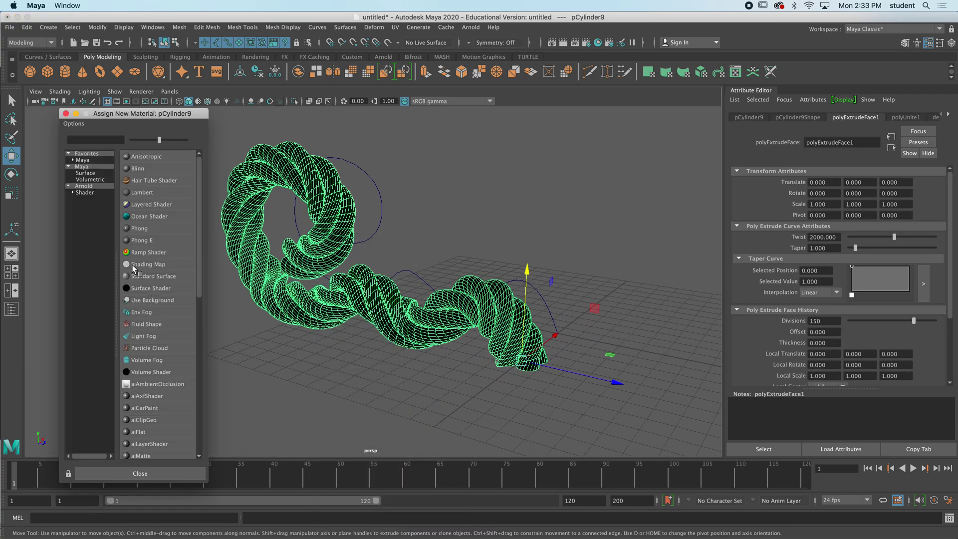
Assign an Arnold aiStandardSurface material (aiStandardSurface1) to the rope, then reselect it.
click(166, 316)
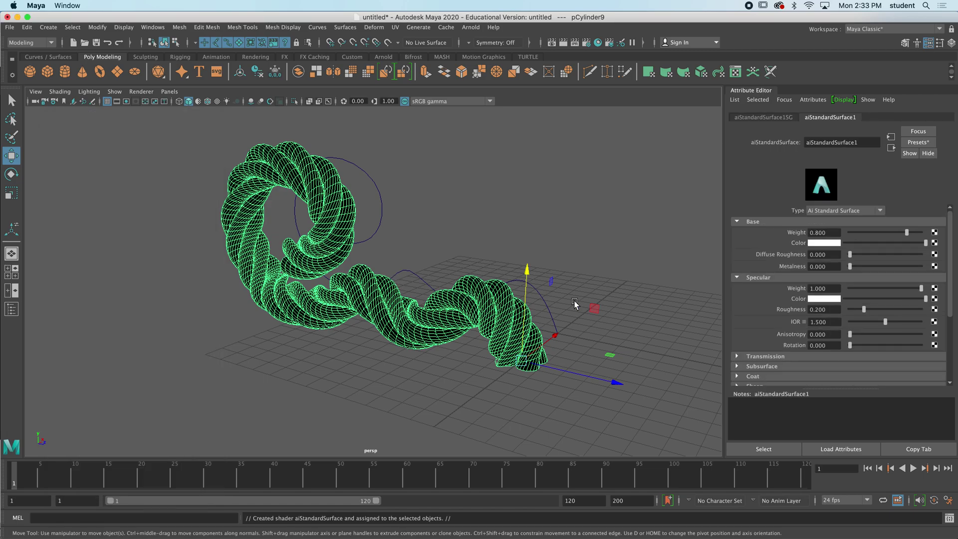
alt+drag(513, 254, 619, 256)
alt+drag(515, 273, 347, 203)
click(372, 185)
click(402, 185)
right_drag(312, 177, 364, 164)
alt+drag(364, 165, 294, 124)
Enable Two Sided Lighting from the perspective view's Lighting menu and reselect the rope.
click(89, 91)
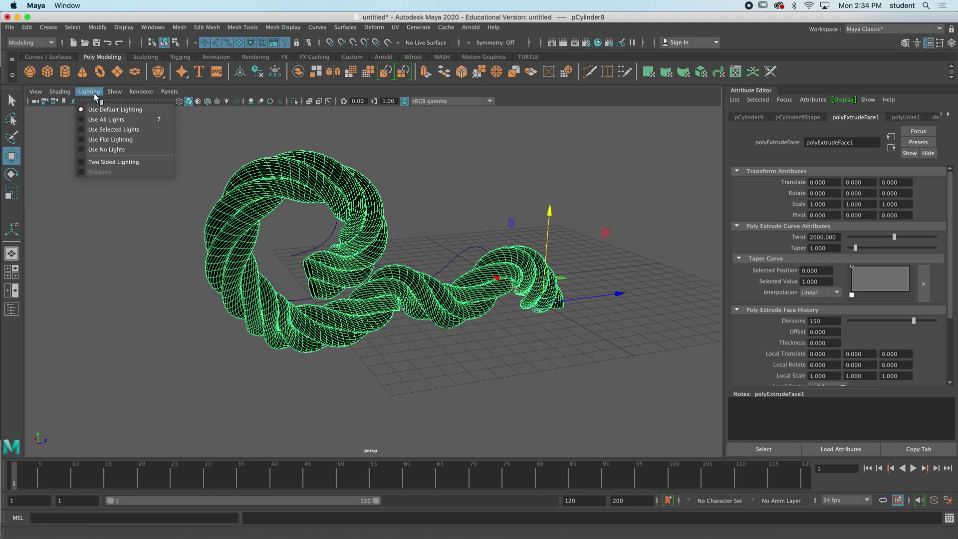
click(123, 163)
mouse_move(384, 214)
alt+mouse_down()
mouse_move(387, 198)
mouse_move(110, 82)
alt+mouse_up()
click(390, 200)
click(90, 92)
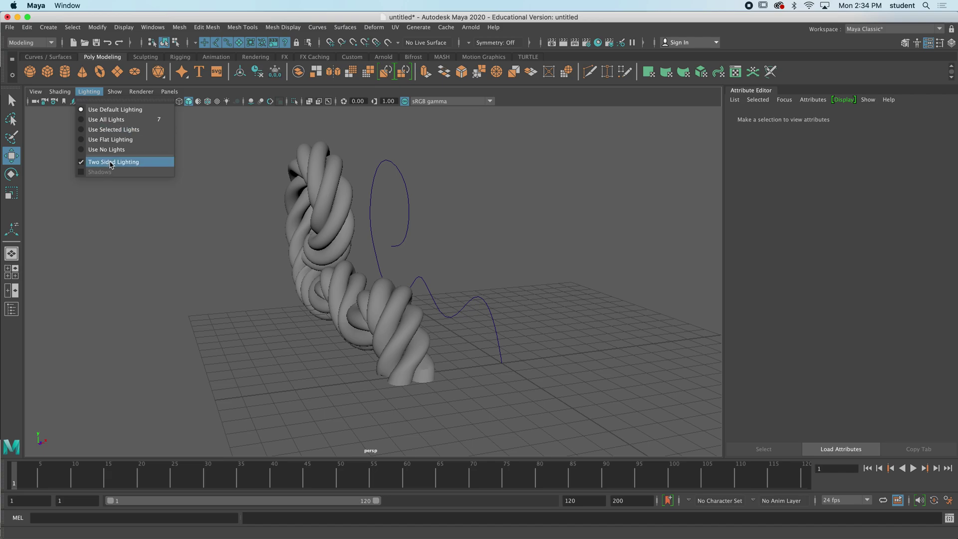
click(324, 165)
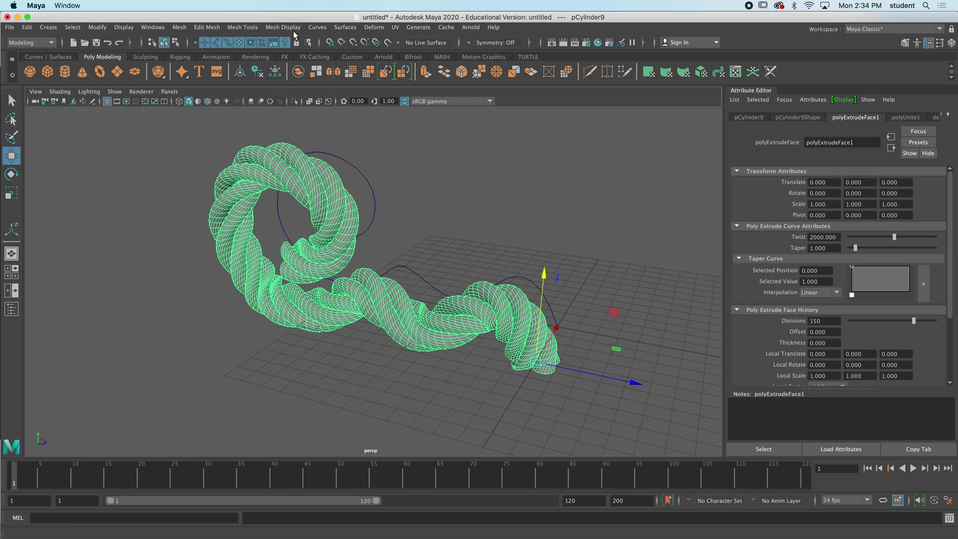
click(337, 26)
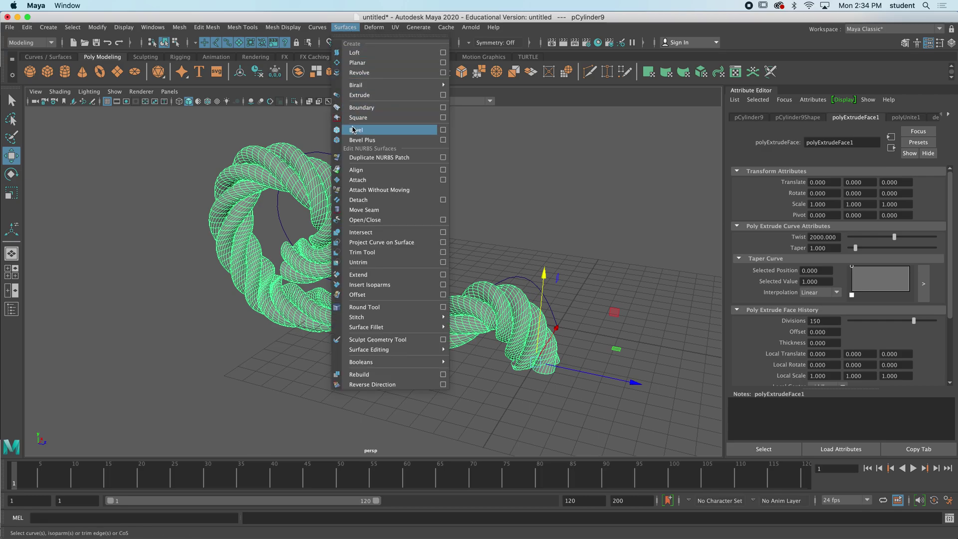
Switch the viewport to smooth shaded display (5) and select the rope.
click(242, 27)
alt+drag(349, 259, 394, 259)
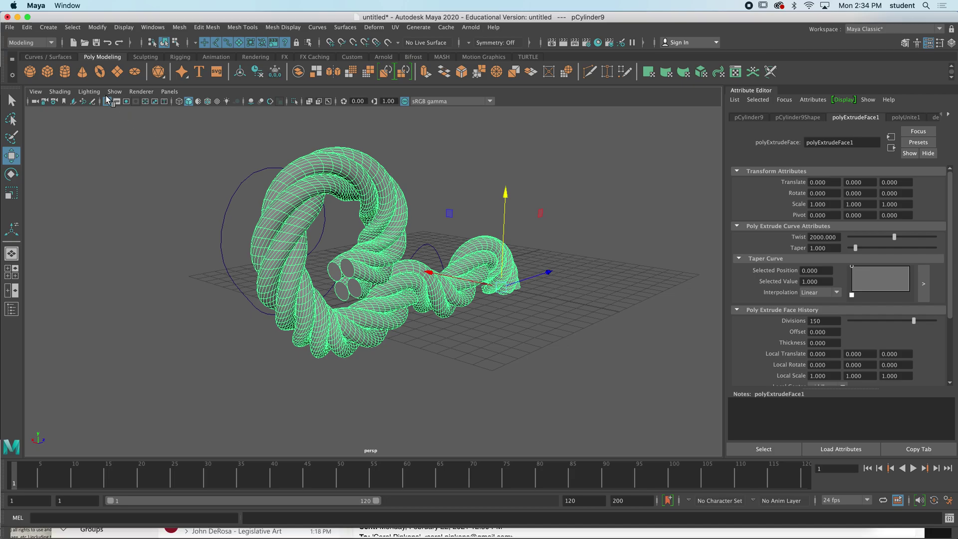
click(89, 91)
click(154, 147)
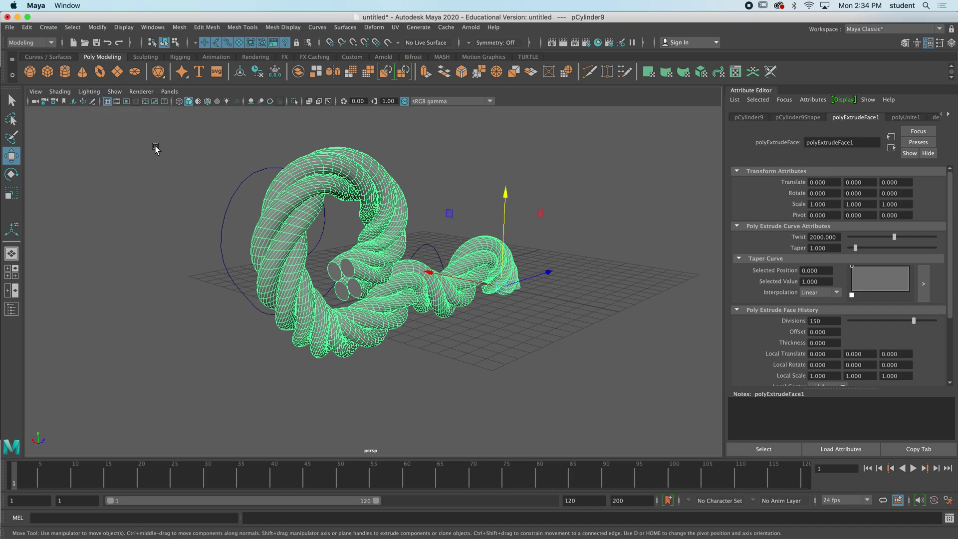
mouse_move(154, 147)
alt+mouse_down()
mouse_move(310, 155)
mouse_move(329, 214)
mouse_move(376, 210)
mouse_move(352, 198)
mouse_move(339, 212)
alt+mouse_up()
key(5)
click(339, 212)
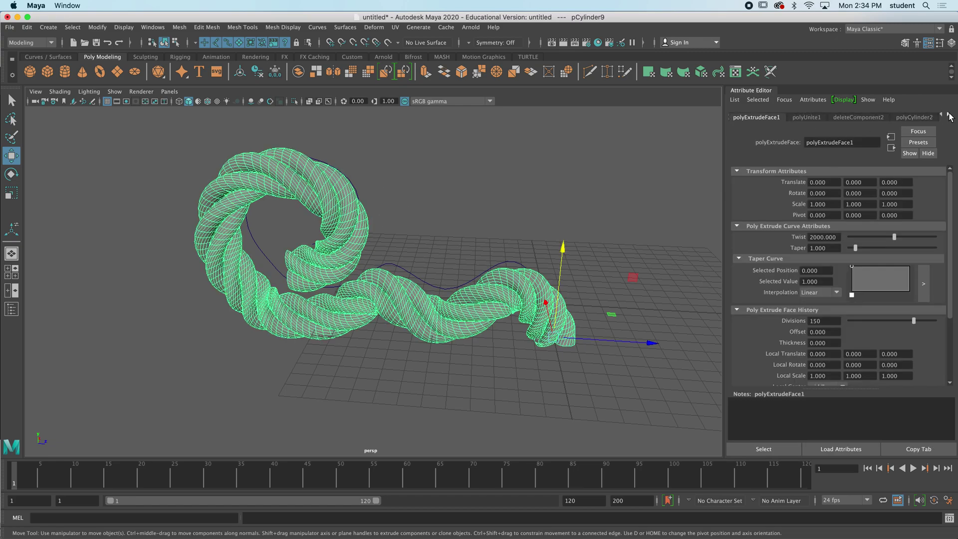
Set the aiStandardSurface1 Base Color to a deep red.
click(925, 119)
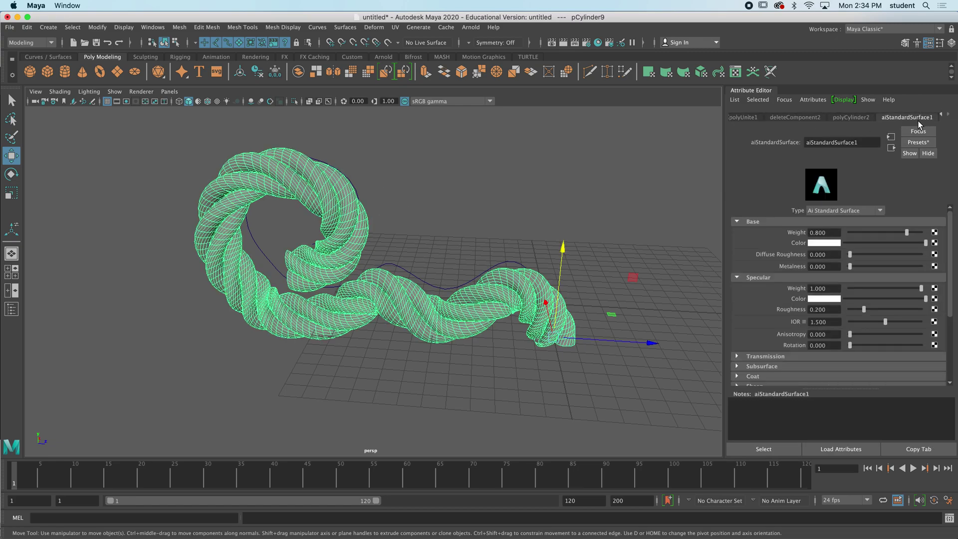
click(828, 243)
click(738, 213)
click(477, 220)
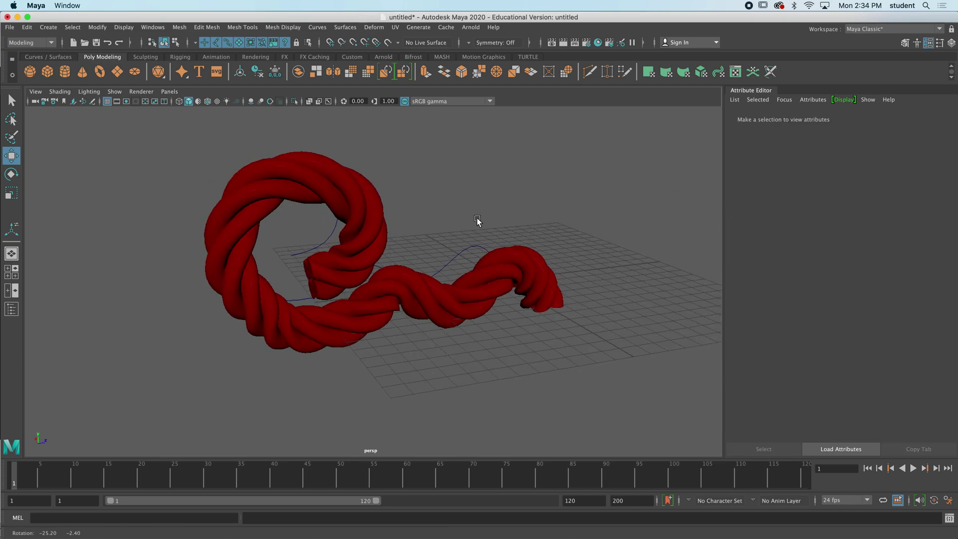
alt+drag(477, 220, 461, 253)
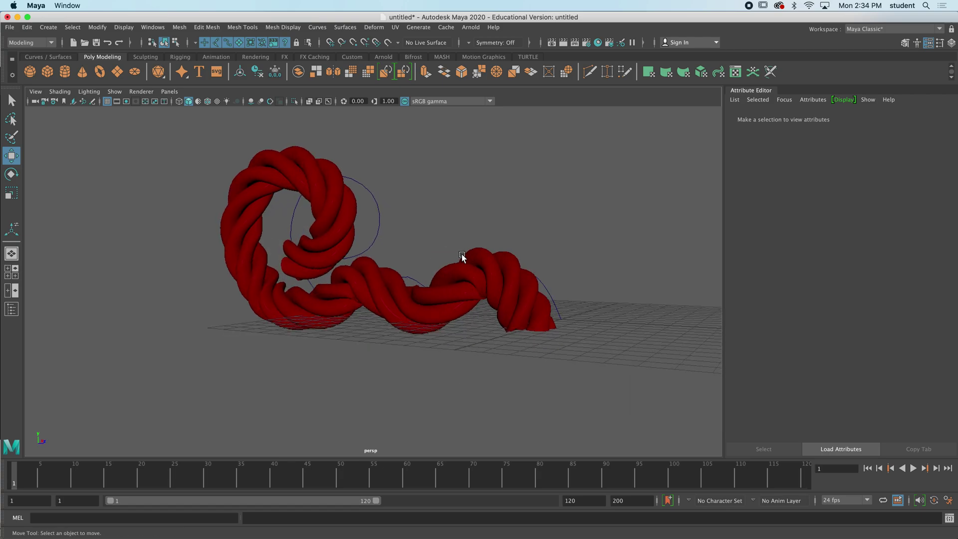